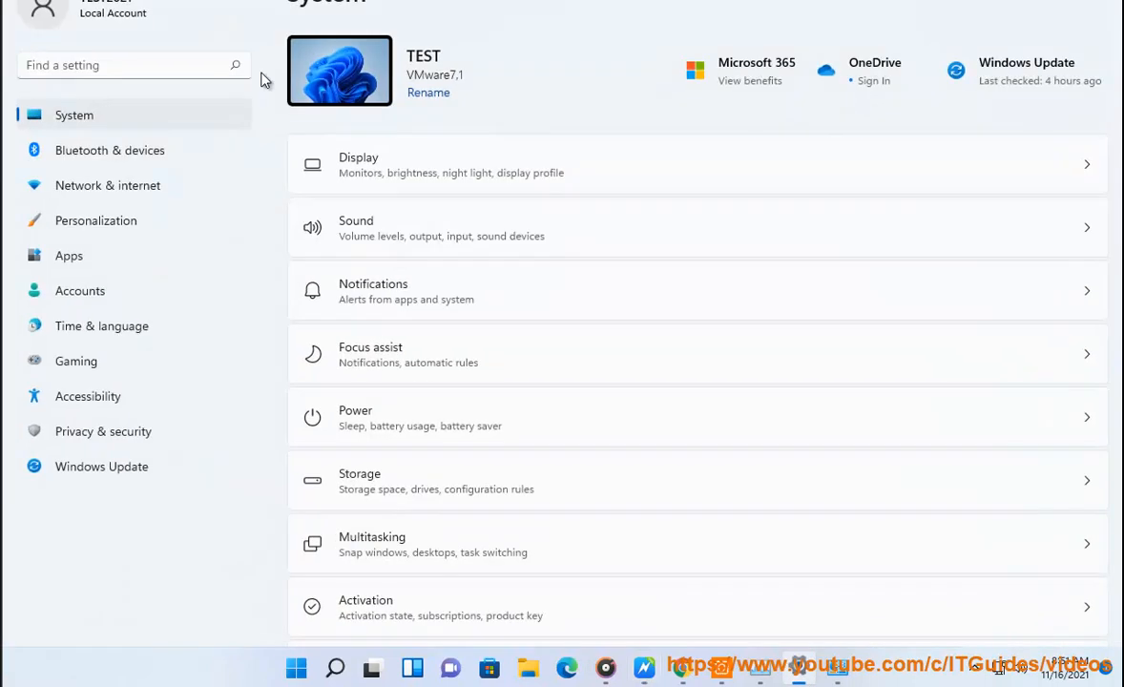
# Step: Search the settings for "MICRO", open Microphone setup and go to its related speech privacy settings
pyautogui.click(107, 67)
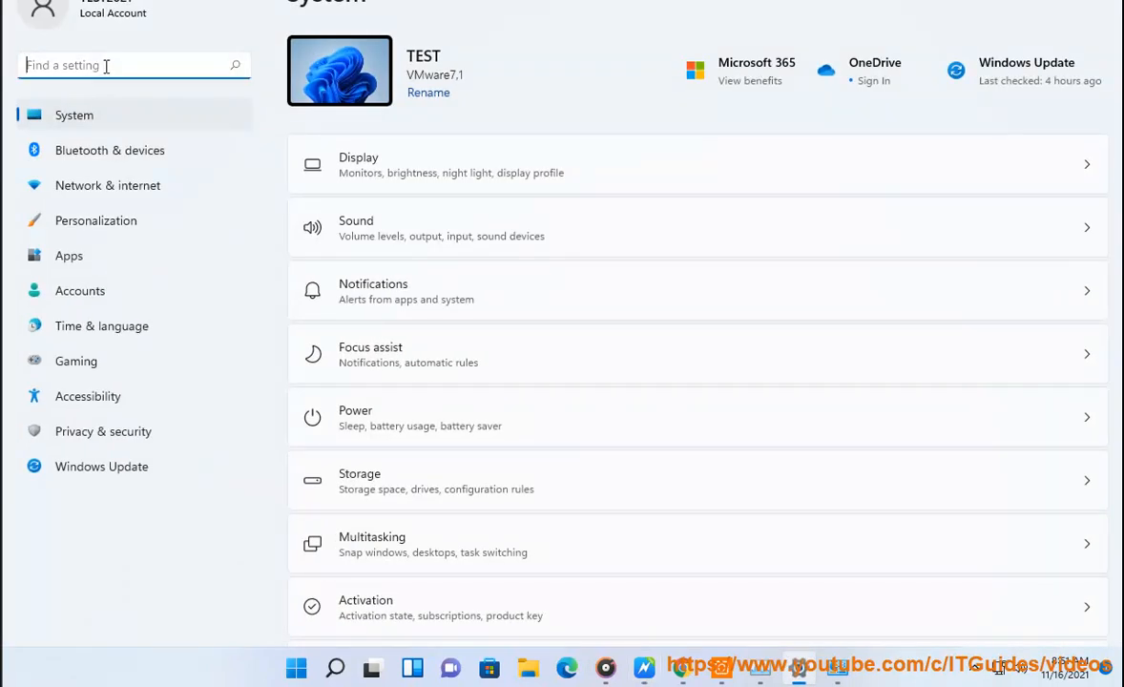
pyautogui.write('MICRO')
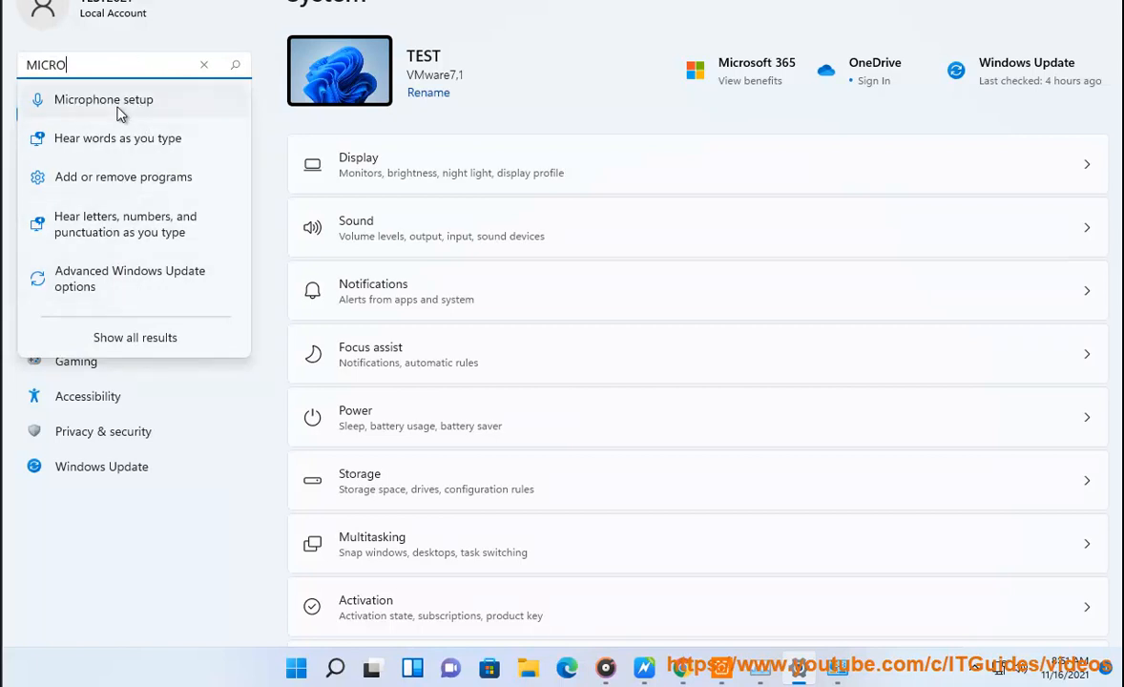
pyautogui.click(116, 101)
pyautogui.scroll(-2, 695, 351)
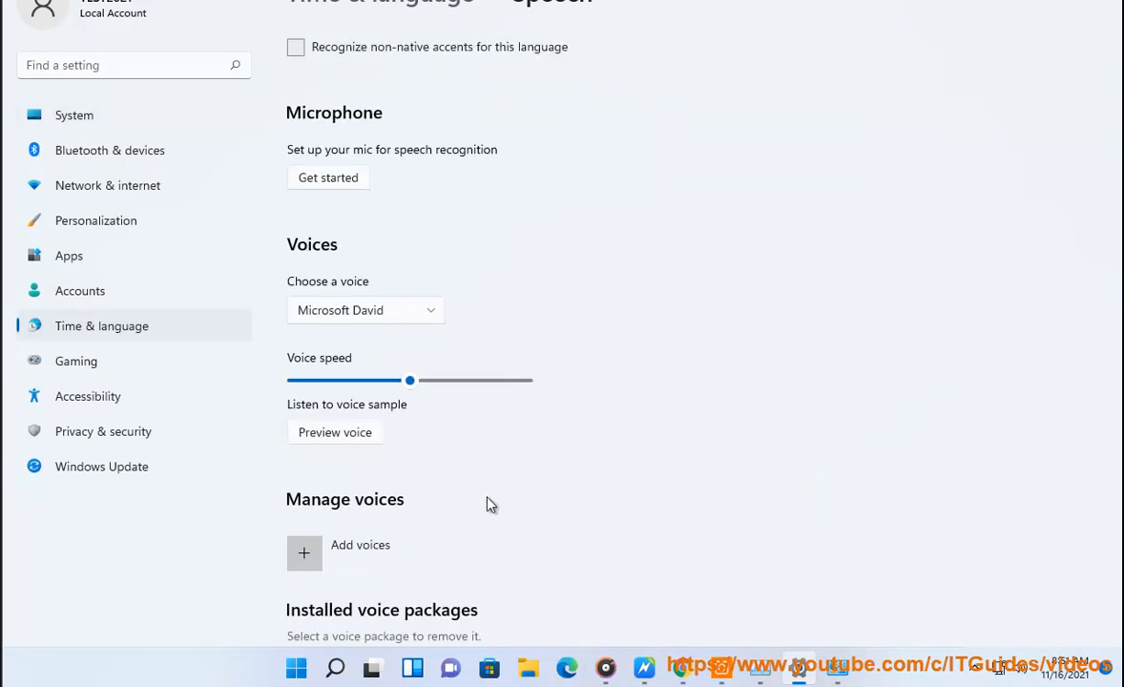
pyautogui.scroll(-5, 489, 503)
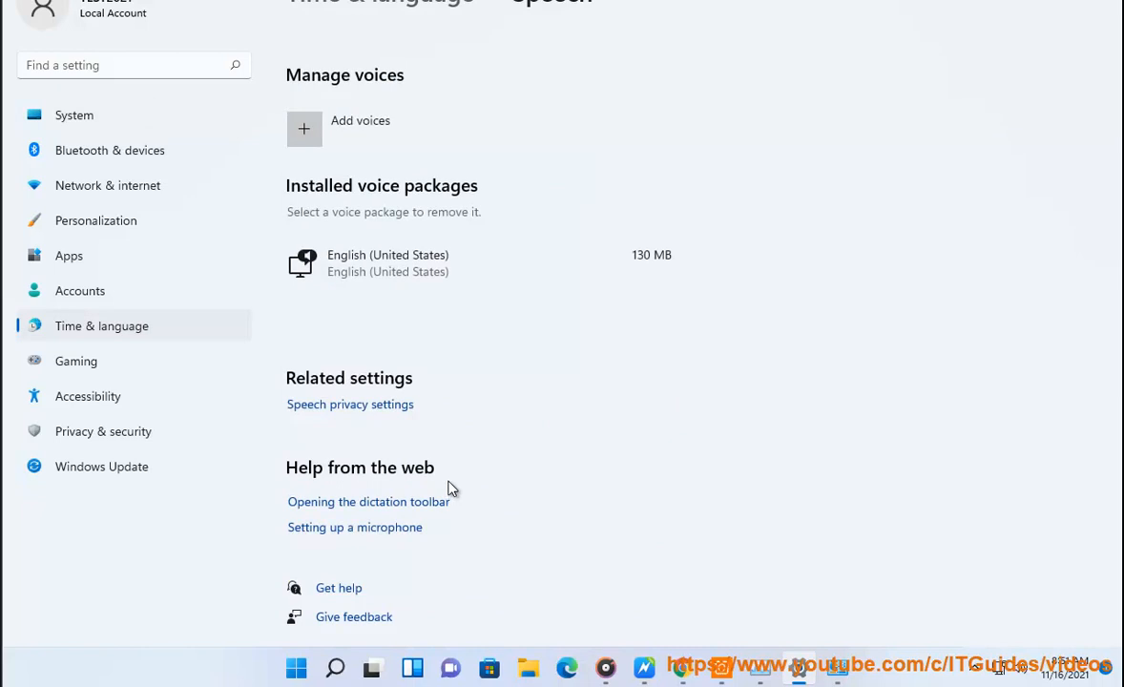
pyautogui.click(367, 406)
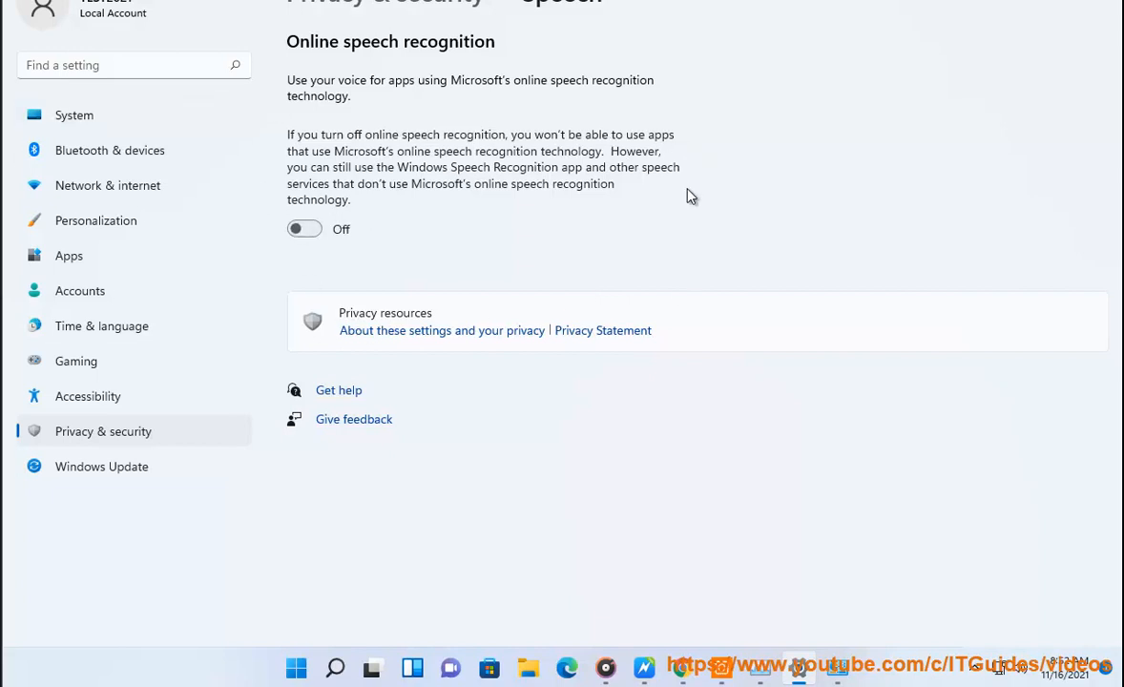
# Step: Open the Microphone app permissions under Privacy & security
pyautogui.click(646, 665)
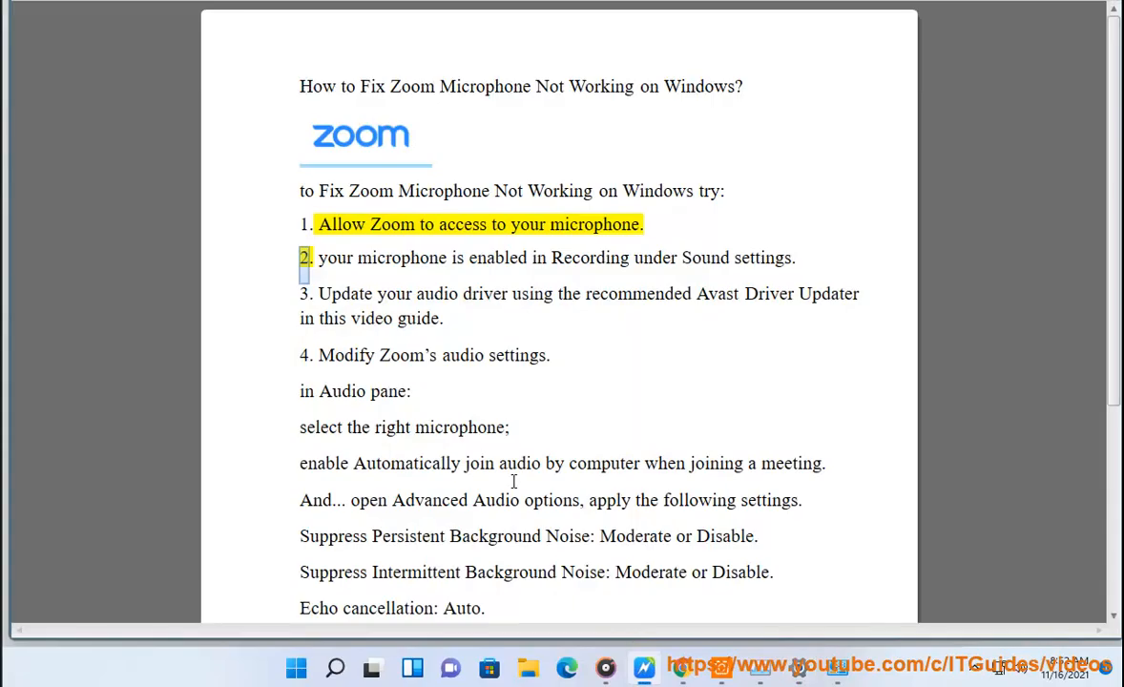
pyautogui.click(644, 672)
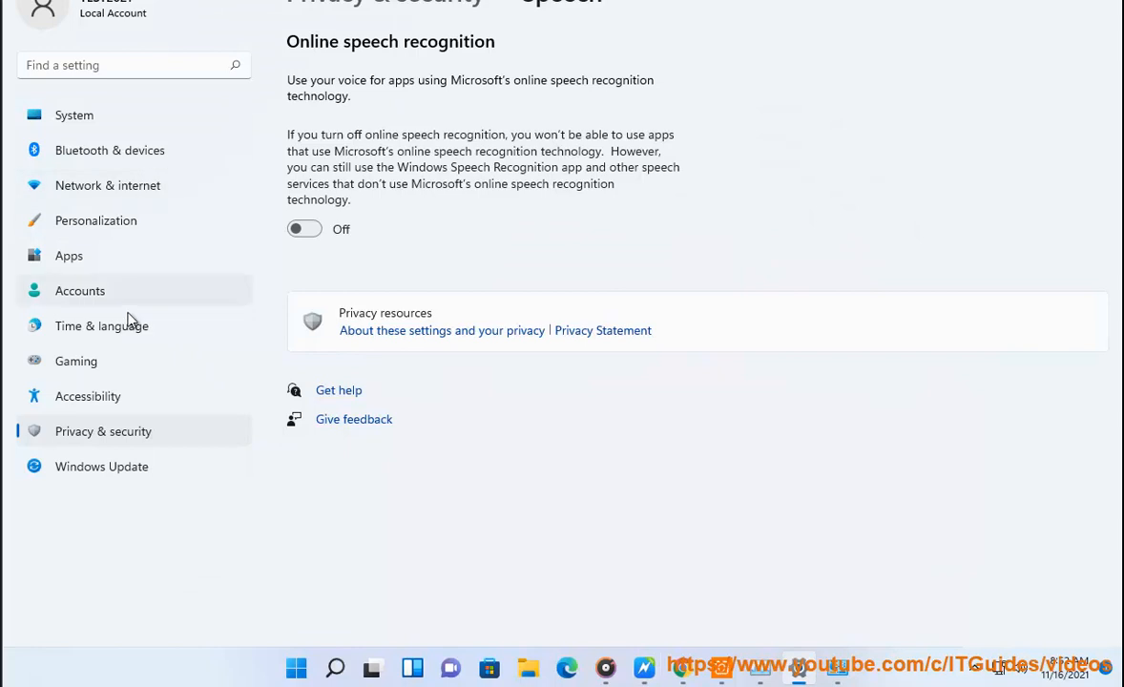
pyautogui.click(125, 431)
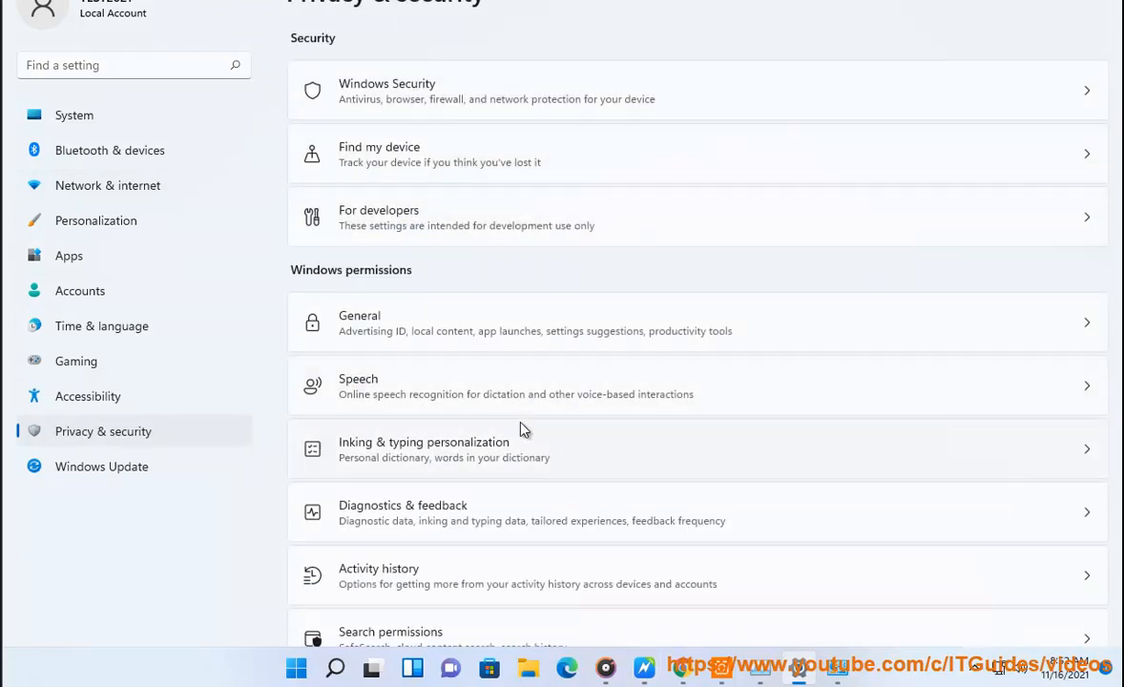
pyautogui.scroll(-5, 522, 423)
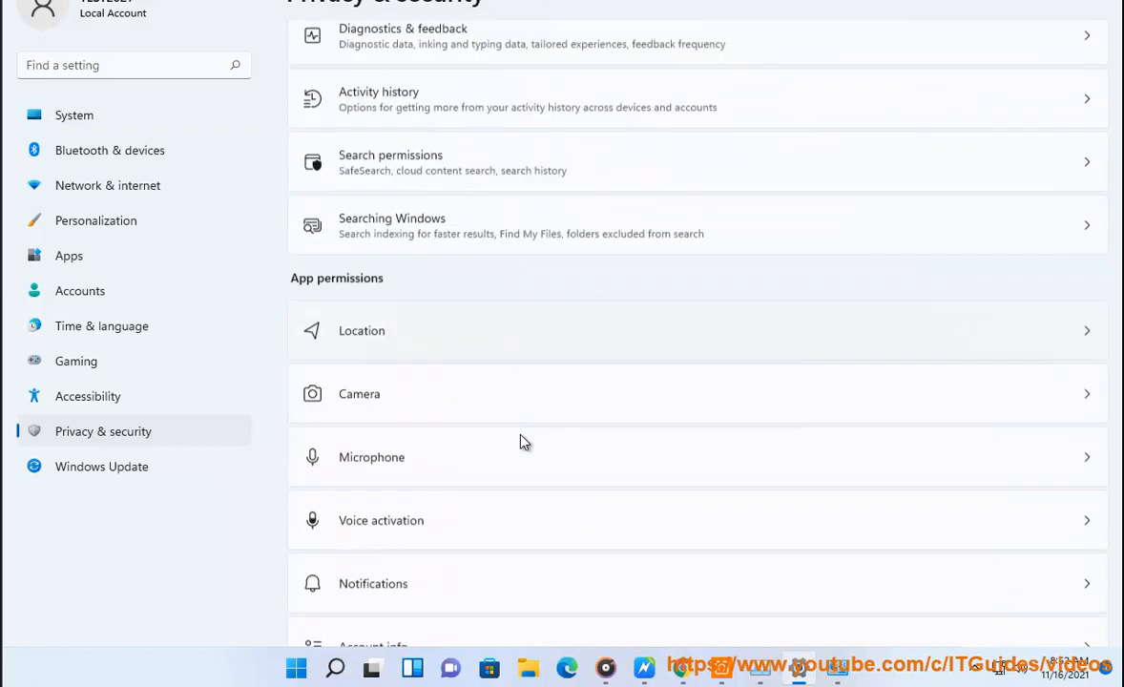
pyautogui.scroll(-2, 523, 442)
pyautogui.click(402, 371)
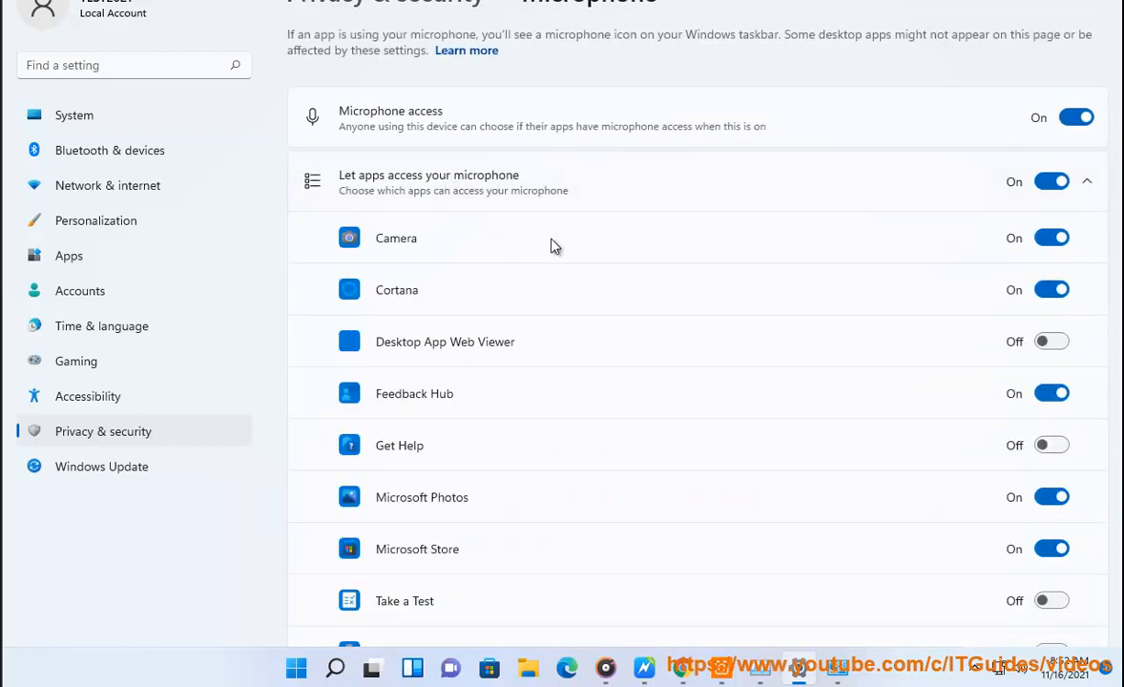
# Step: Review the microphone access settings, including the per-app permissions and the access for desktop apps
pyautogui.scroll(-5, 563, 338)
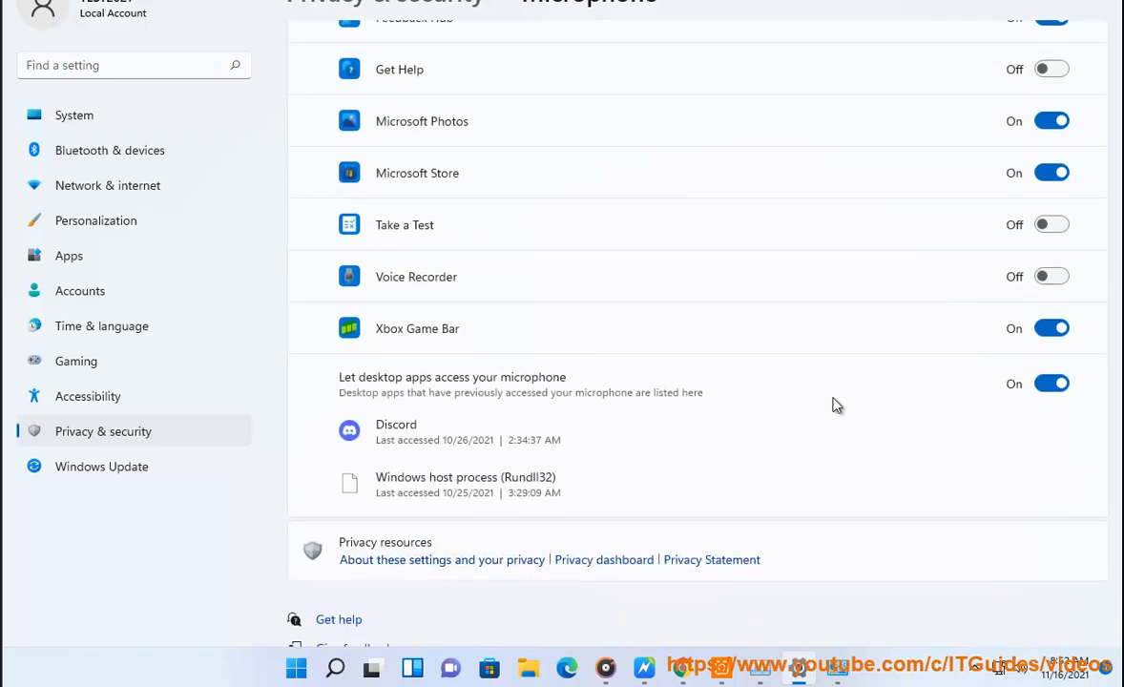
pyautogui.scroll(1, 833, 406)
pyautogui.scroll(3, 520, 415)
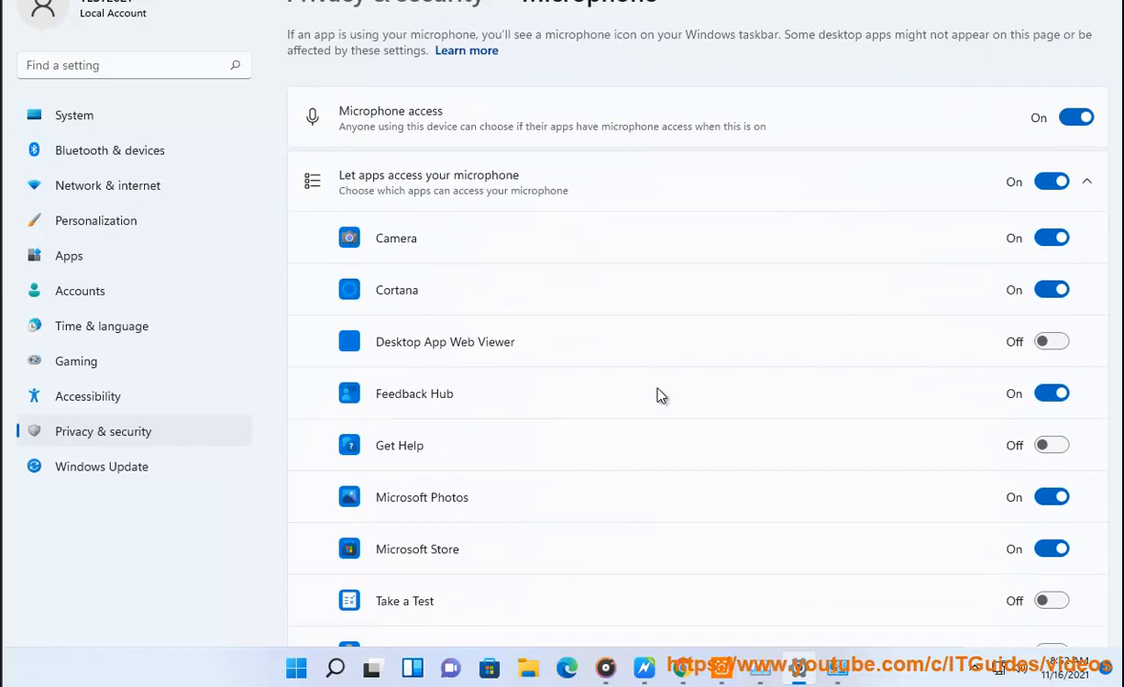
pyautogui.click(528, 182)
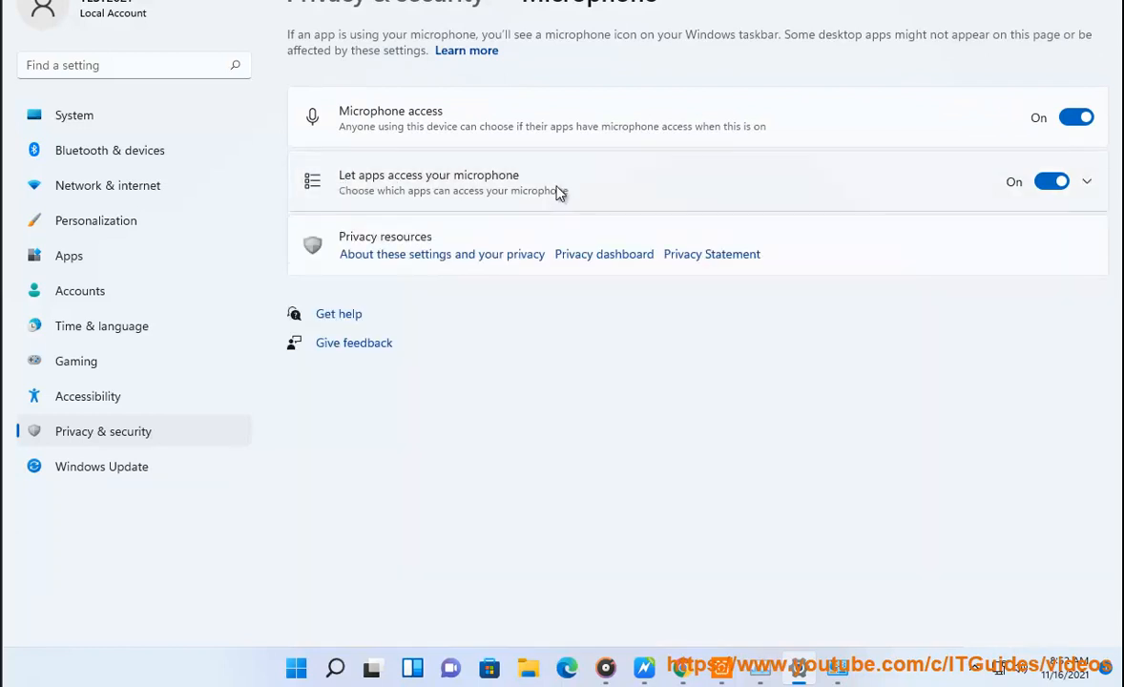
pyautogui.click(556, 189)
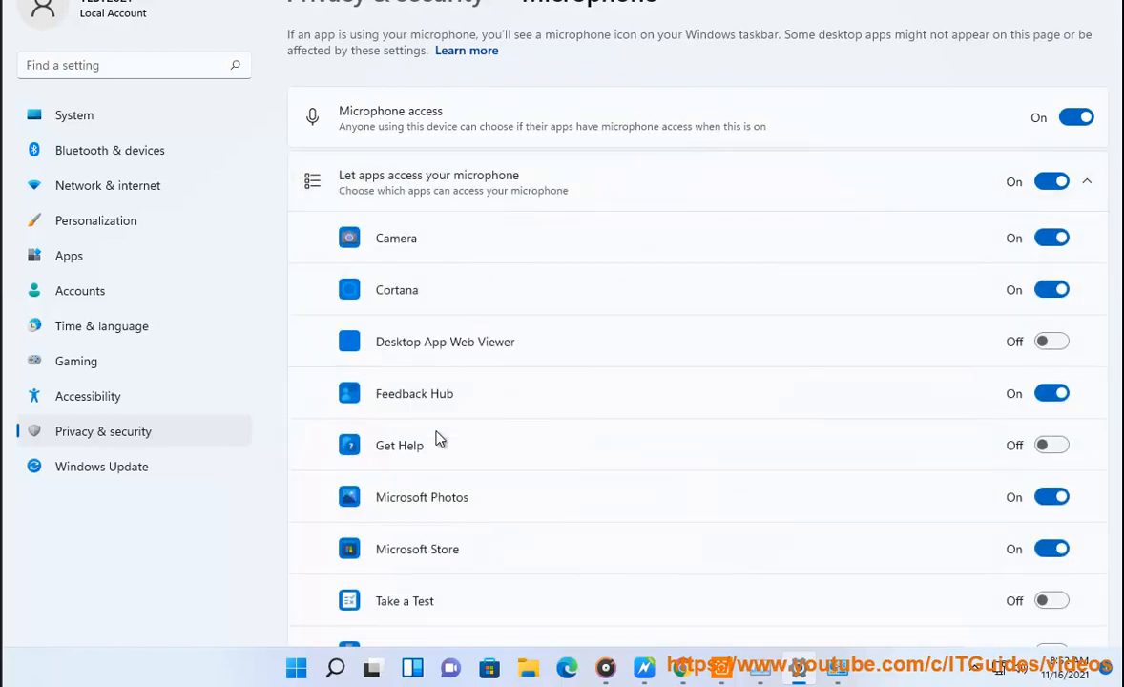
pyautogui.scroll(-2, 439, 457)
pyautogui.scroll(-2, 436, 502)
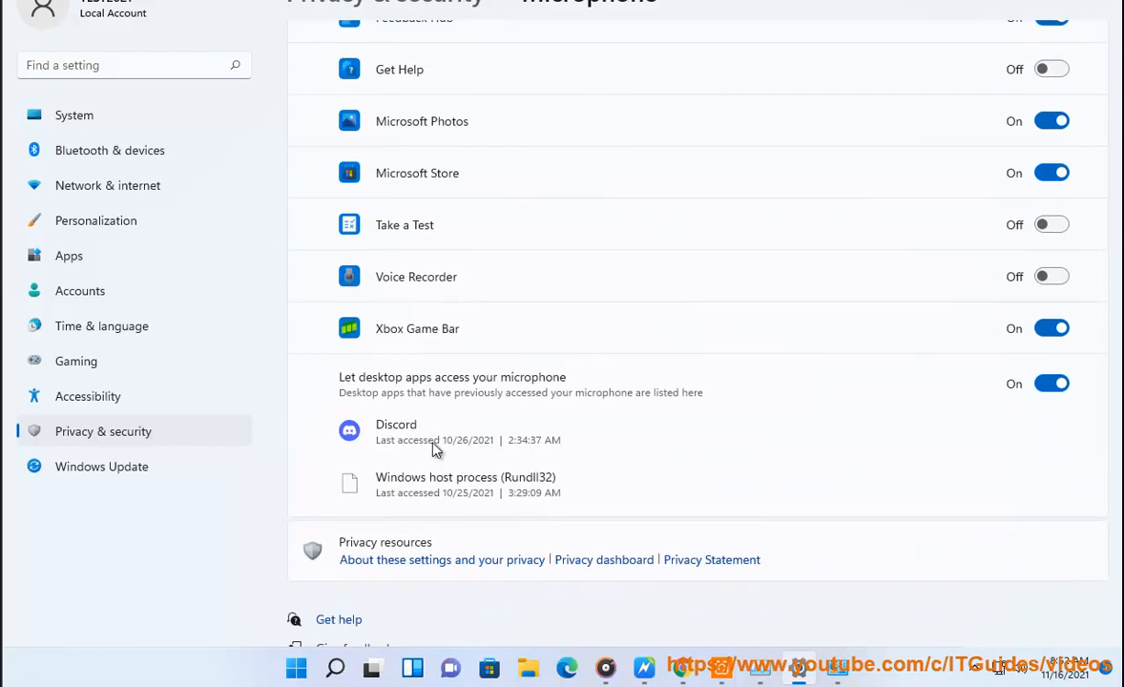
# Step: Switch to Control Panel and open the Sound dialog under Hardware and Sound
pyautogui.click(643, 667)
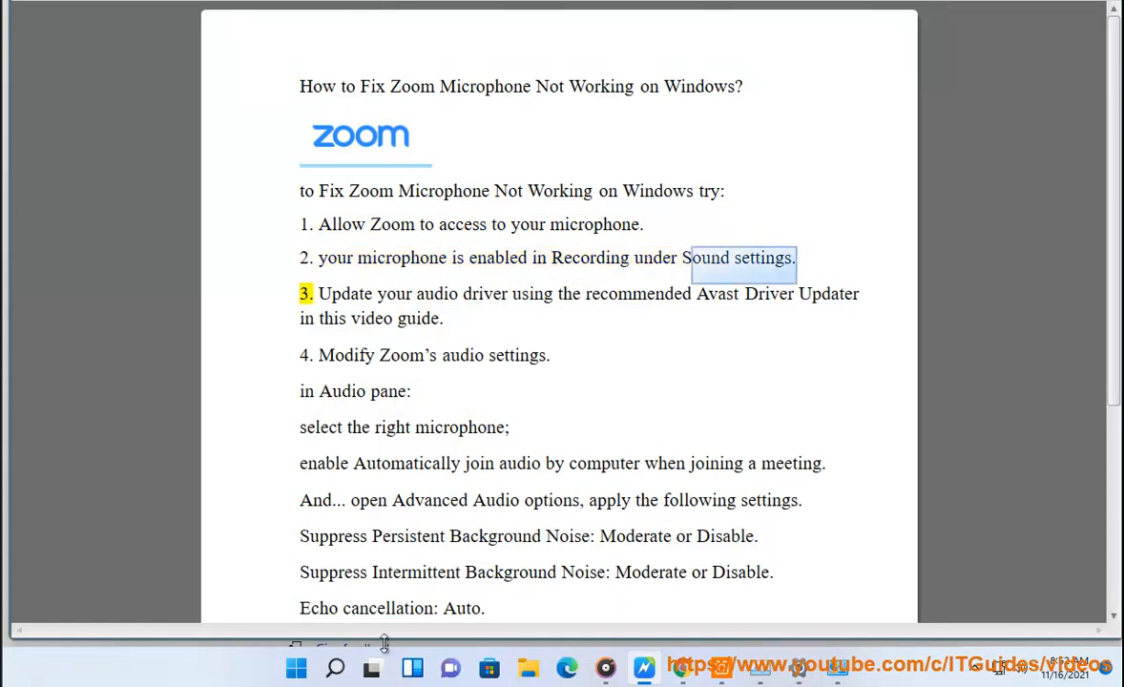
pyautogui.click(335, 667)
pyautogui.click(720, 200)
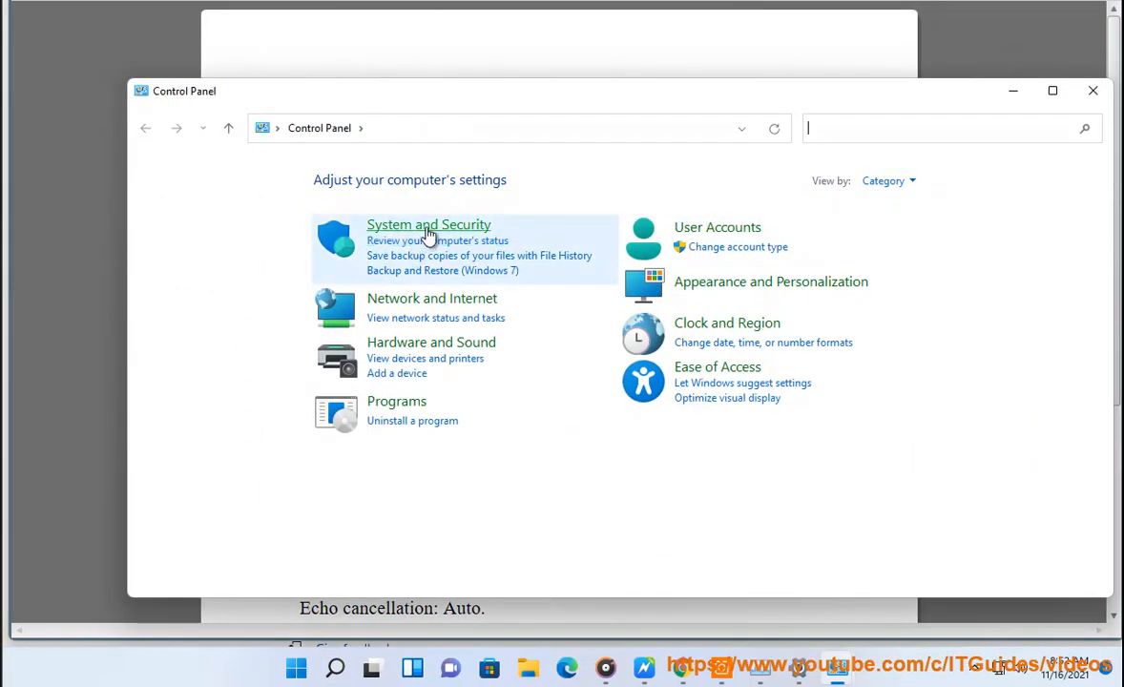
pyautogui.click(396, 225)
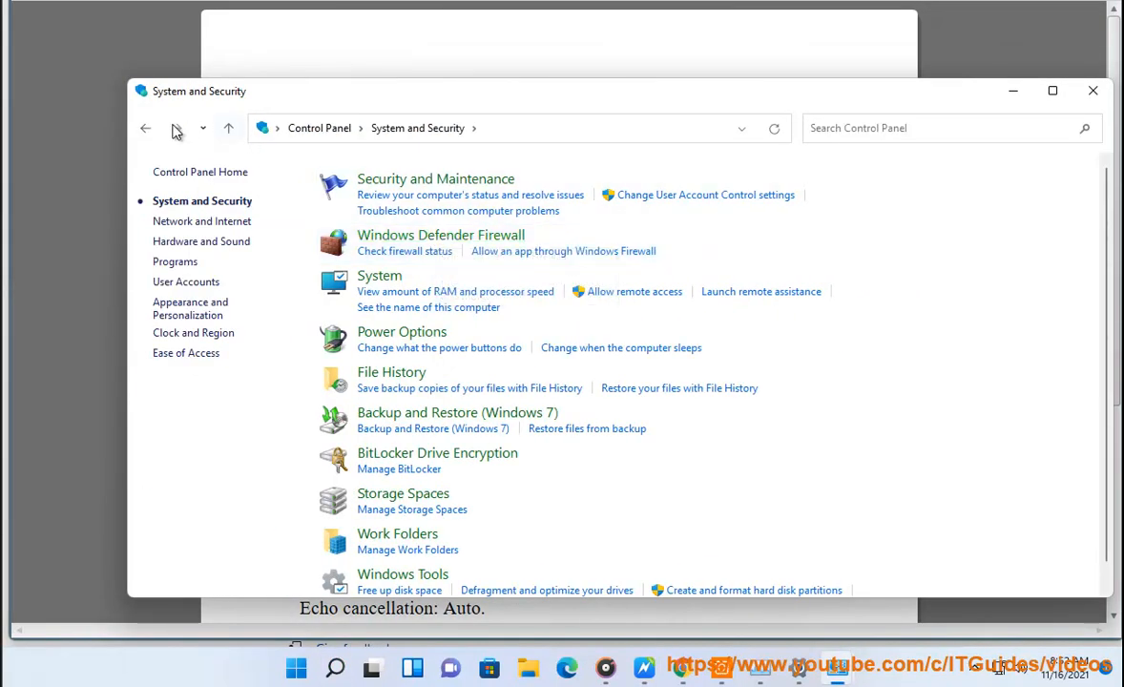
pyautogui.click(145, 128)
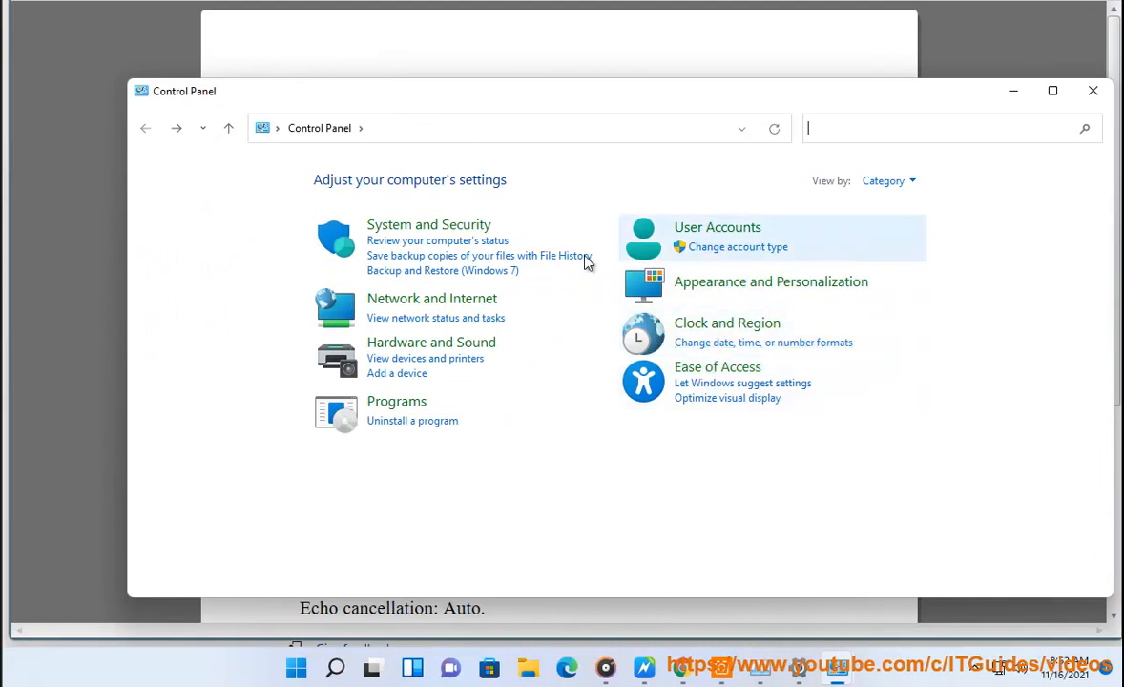
pyautogui.click(465, 350)
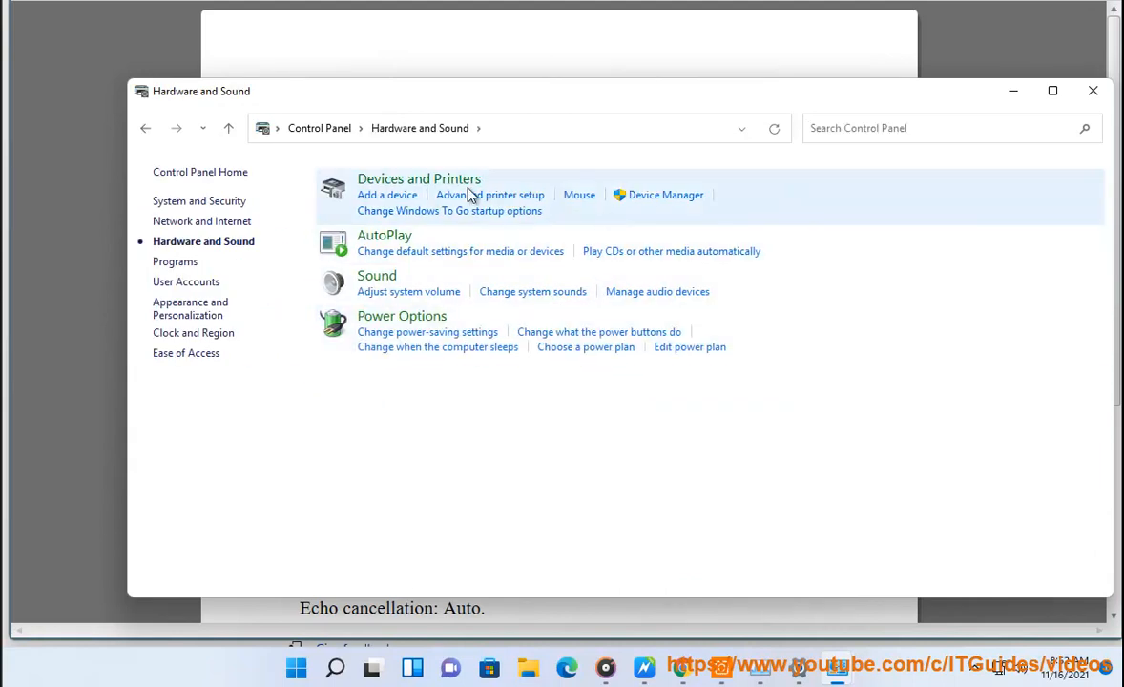
pyautogui.click(385, 284)
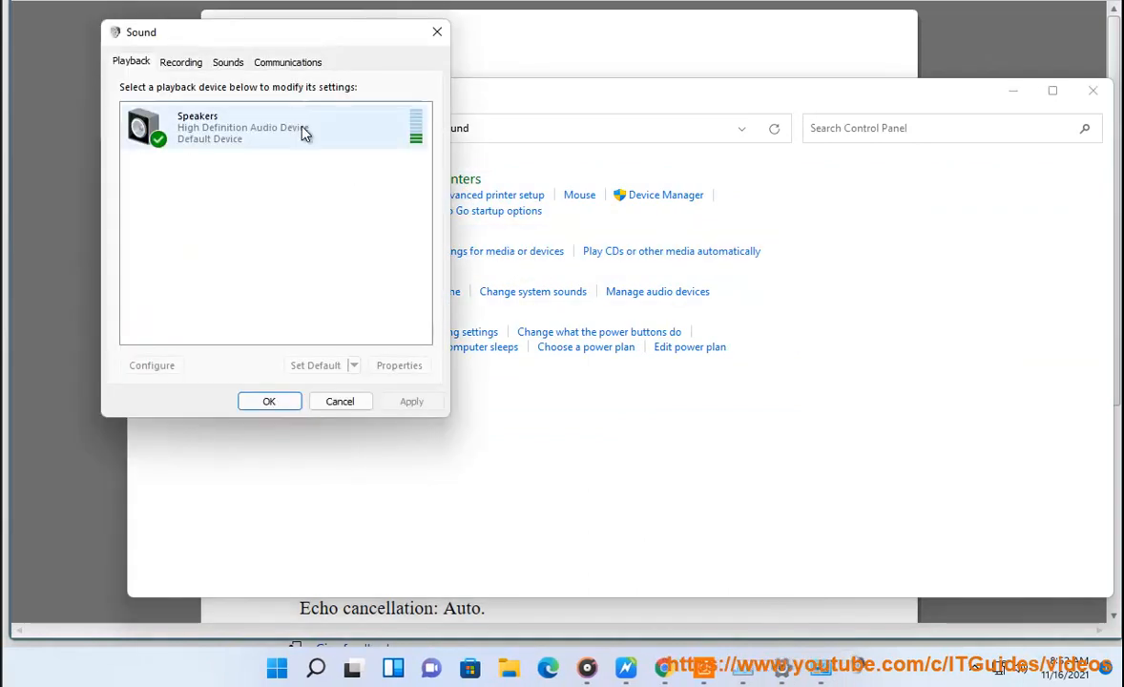
# Step: Move the Sound dialog to the middle of the screen and check its playback devices against the guide document
pyautogui.moveTo(271, 43); pyautogui.dragTo(647, 154)
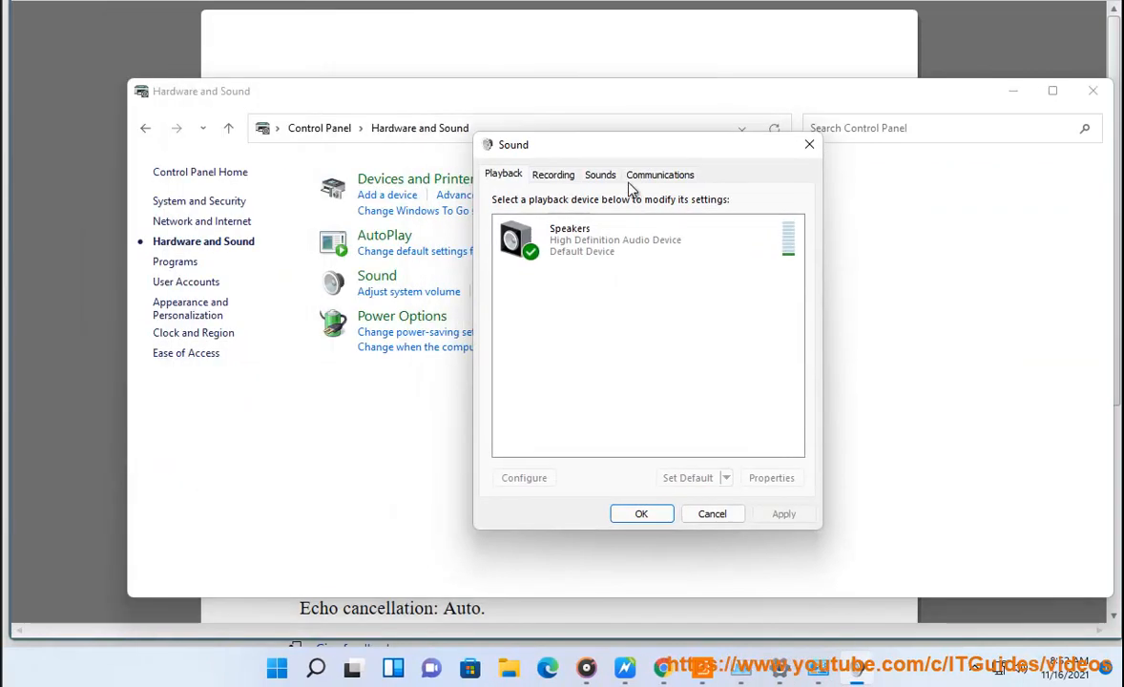
pyautogui.click(601, 175)
pyautogui.click(515, 177)
pyautogui.click(605, 251)
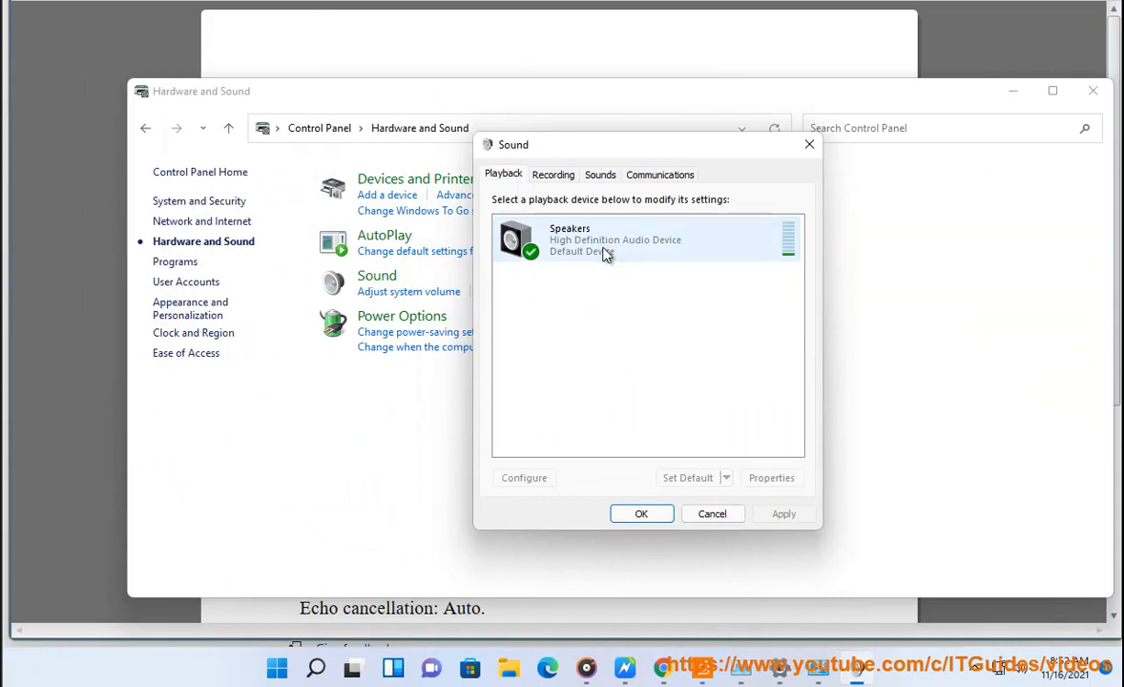
pyautogui.click(626, 668)
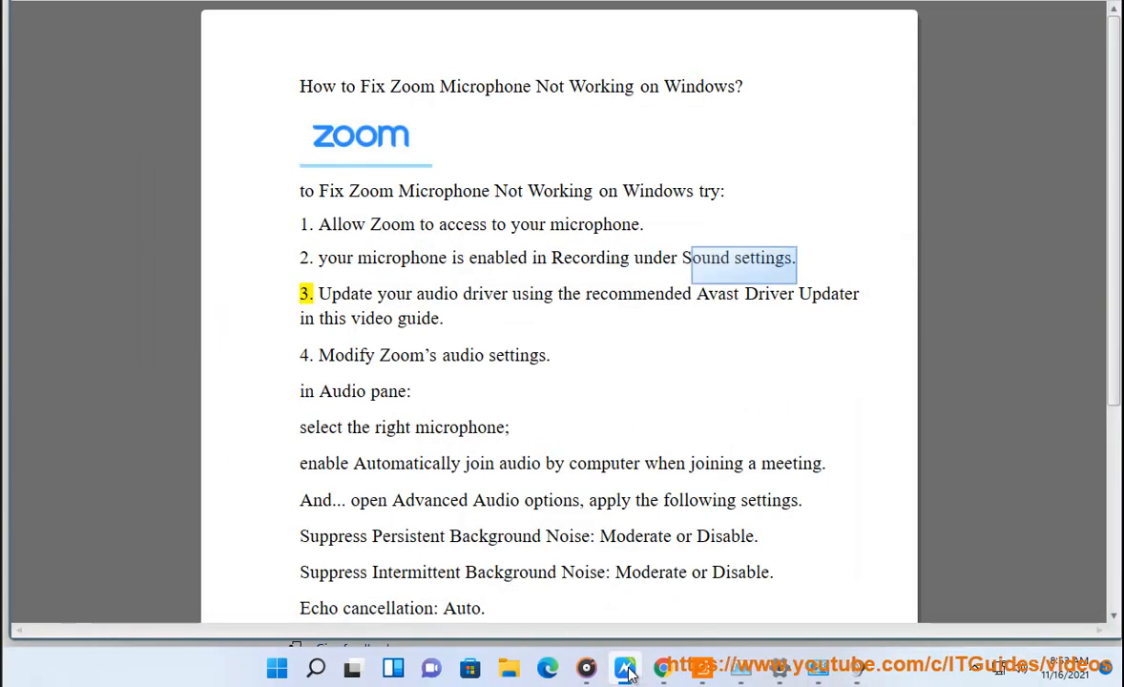
pyautogui.click(626, 667)
# Step: Examine the properties of the Microphone recording device, including its device usage, and leave them without changes
pyautogui.click(552, 175)
pyautogui.click(587, 243)
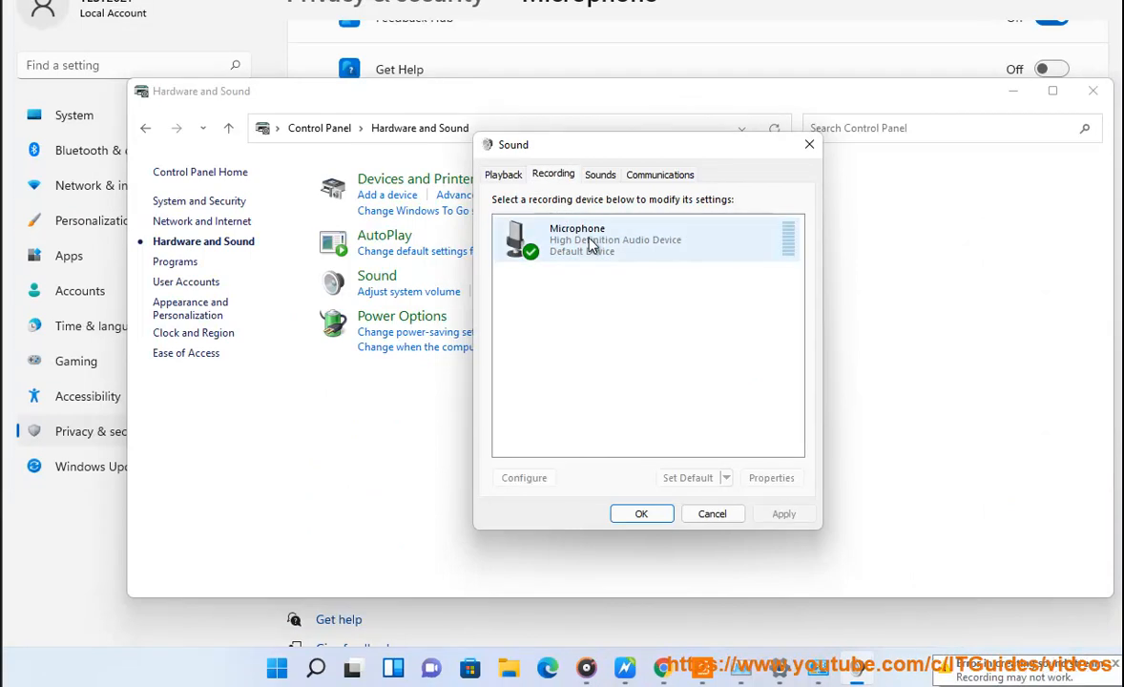
pyautogui.rightClick(595, 244)
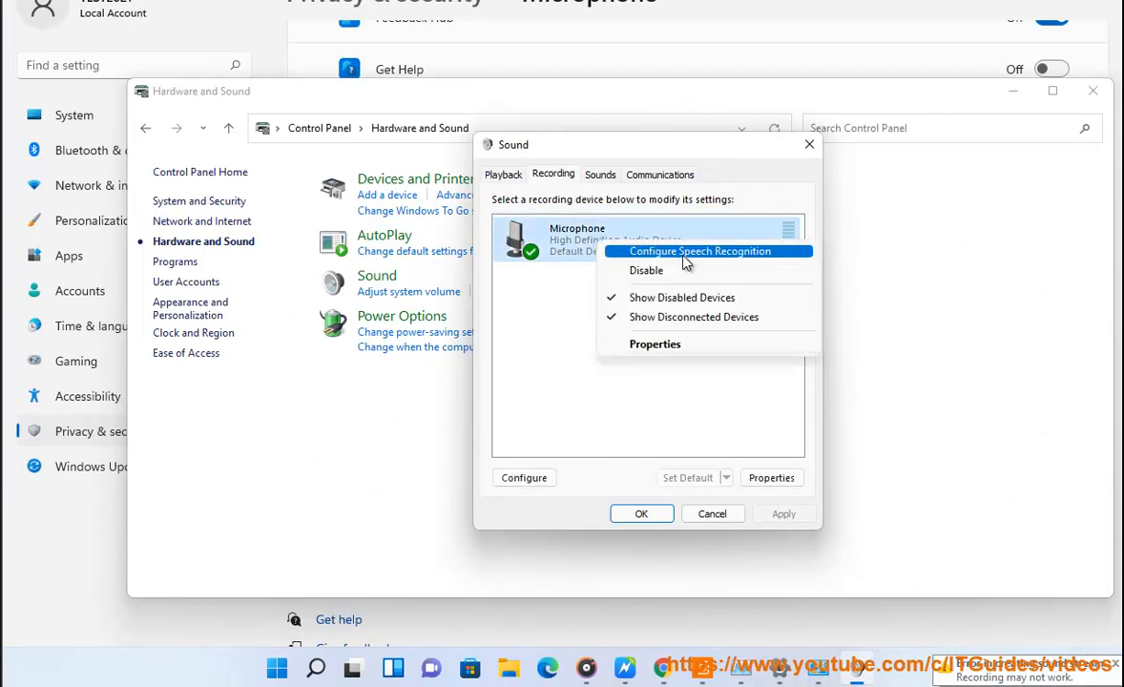
pyautogui.click(771, 477)
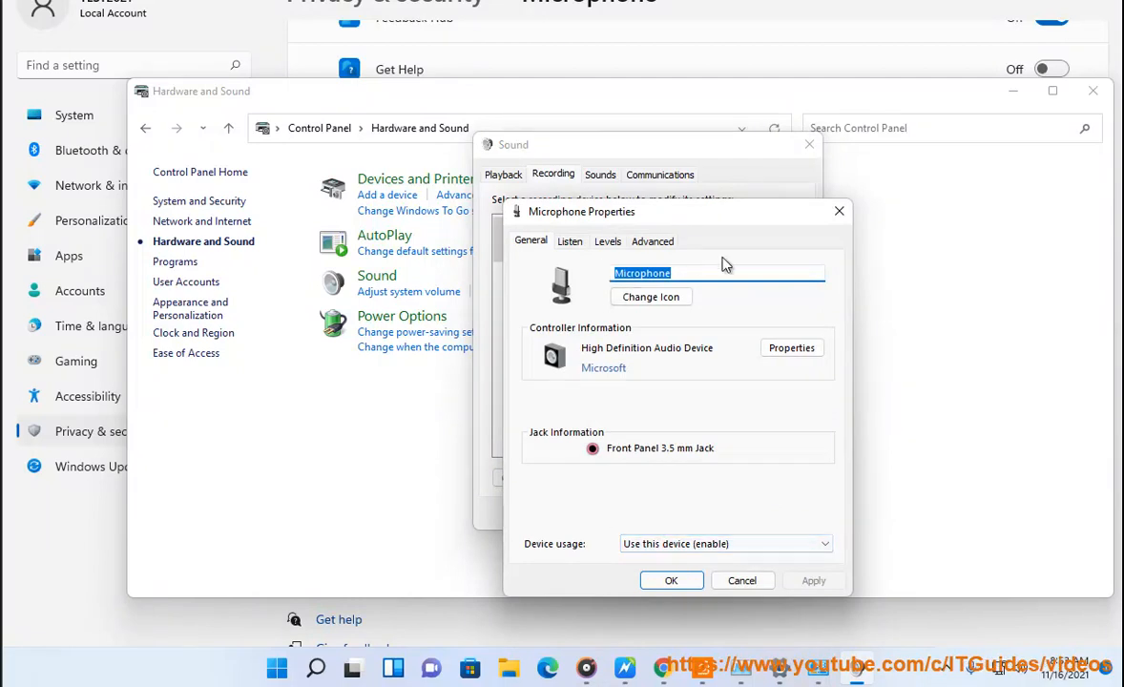
pyautogui.click(741, 580)
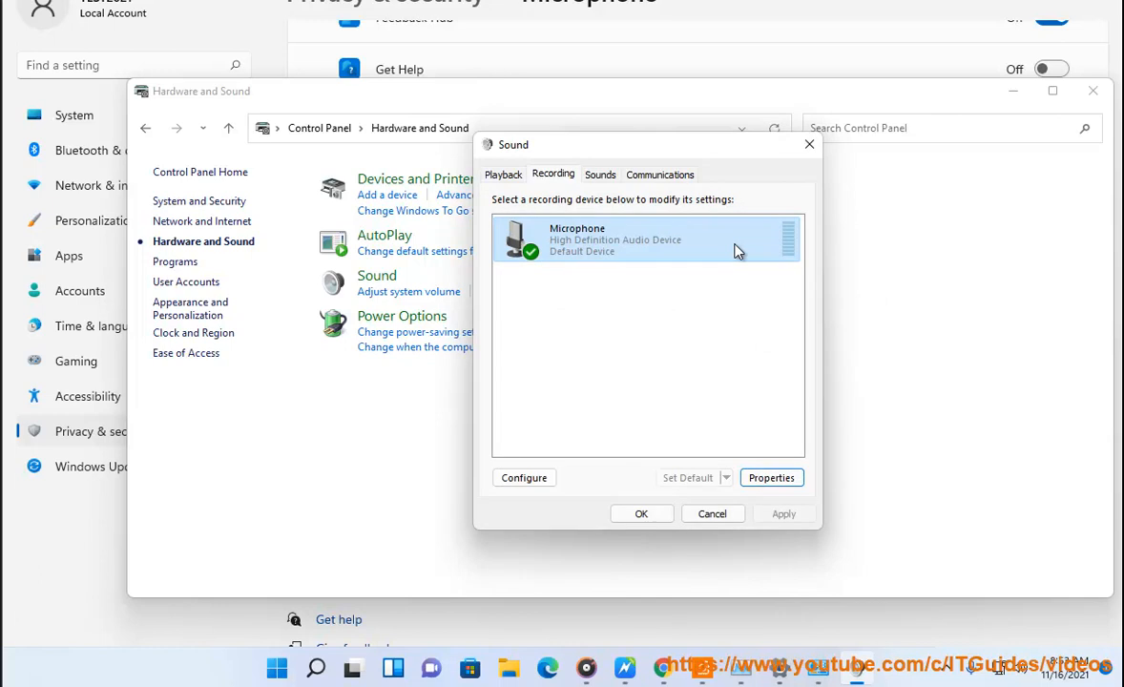
# Step: Check whether the Microphone offers an enable or disable option, close the Sound dialog and minimize Control Panel
pyautogui.rightClick(735, 250)
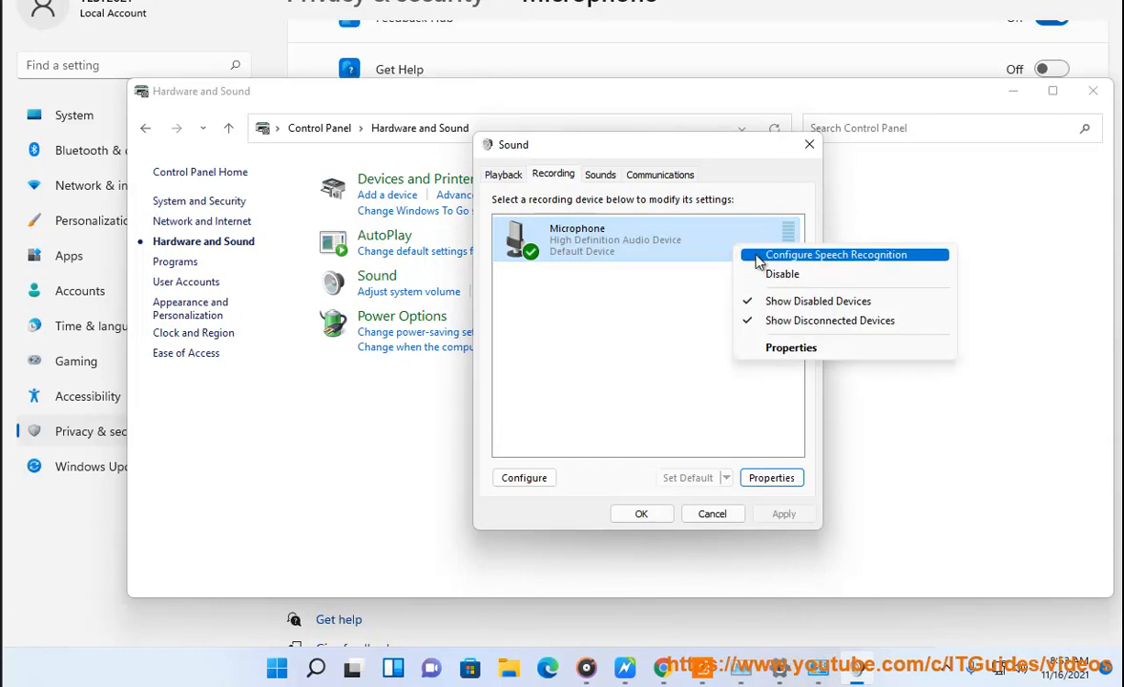
pyautogui.click(696, 240)
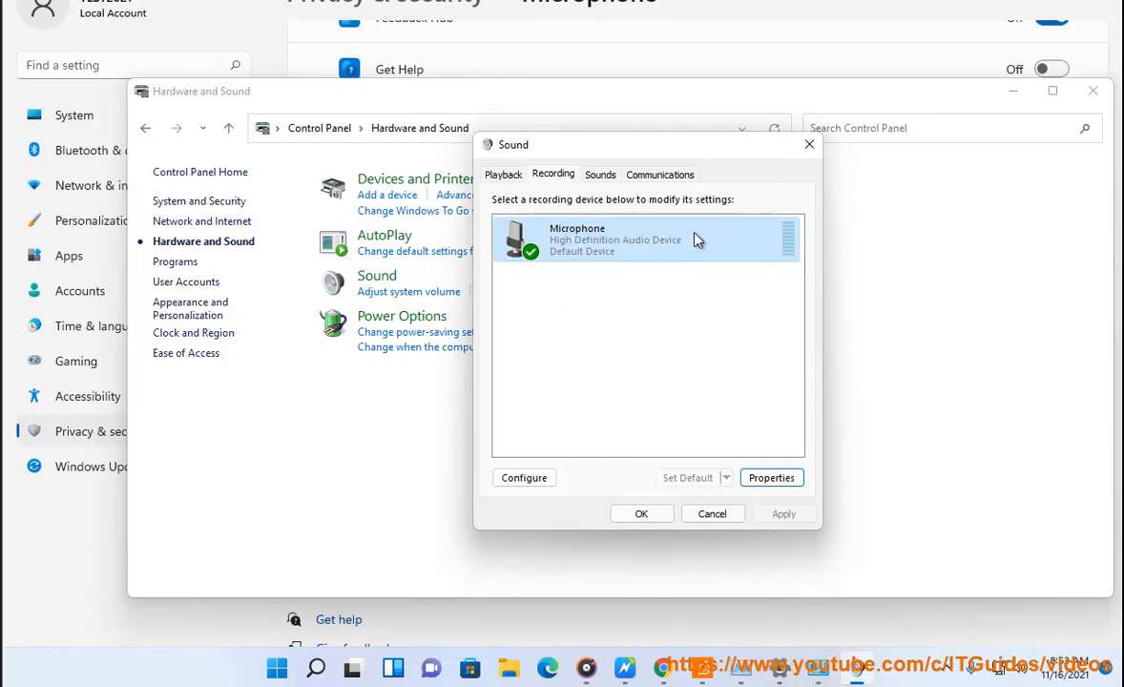
pyautogui.click(809, 146)
pyautogui.click(1012, 92)
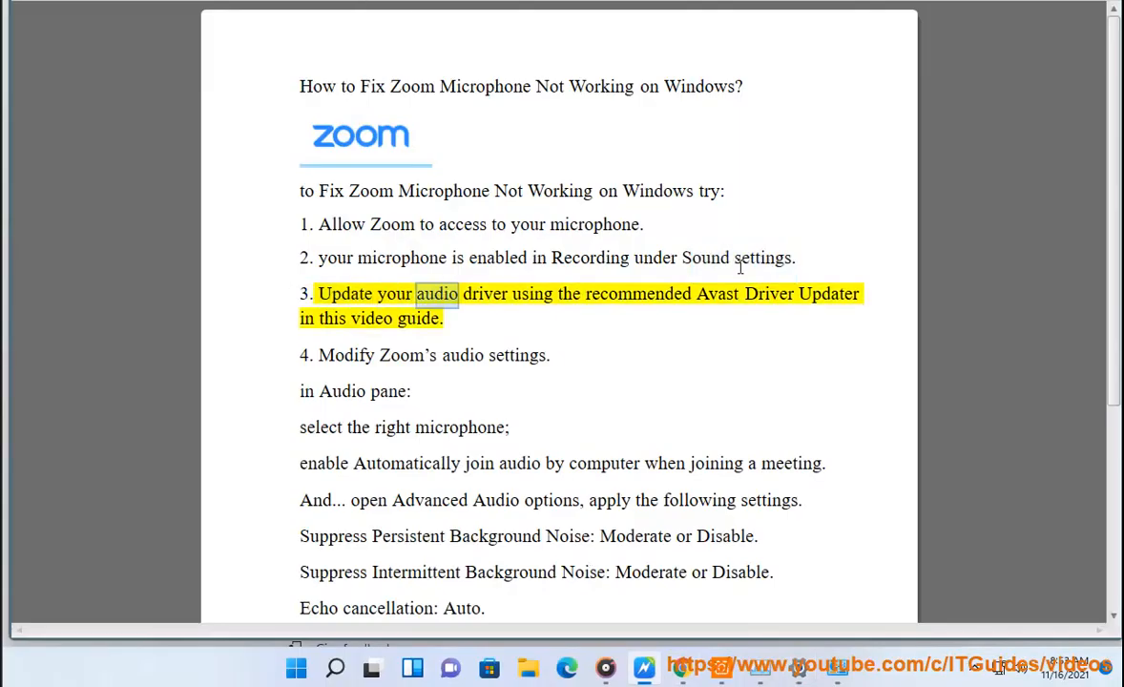
# Step: Switch to Avast Driver Updater, review the driver scan results for outdated drivers and minimize it
pyautogui.click(722, 667)
pyautogui.click(447, 407)
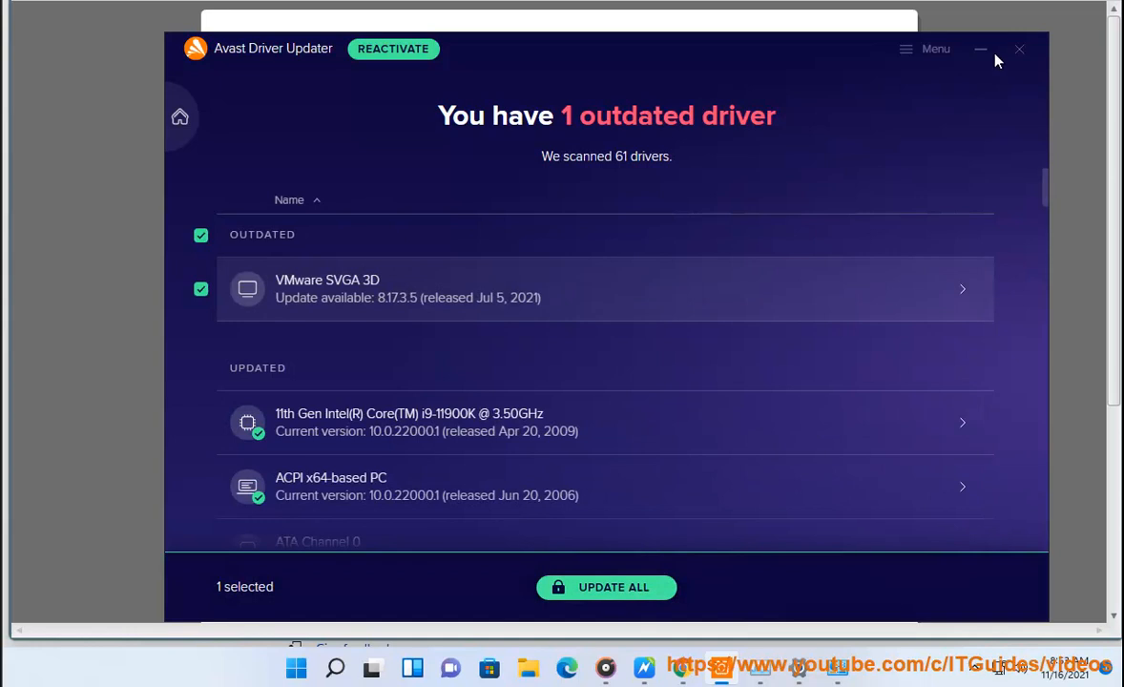
pyautogui.click(981, 49)
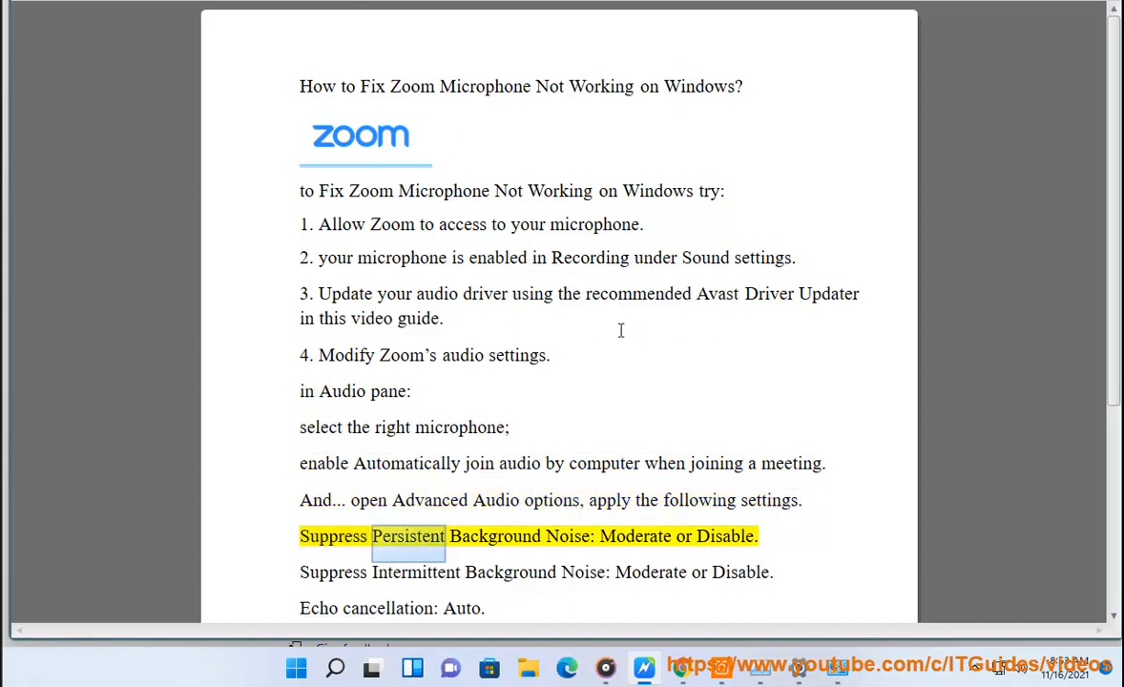
# Step: Launch Zoom from the Windows search and show the audio page of its settings
pyautogui.click(334, 670)
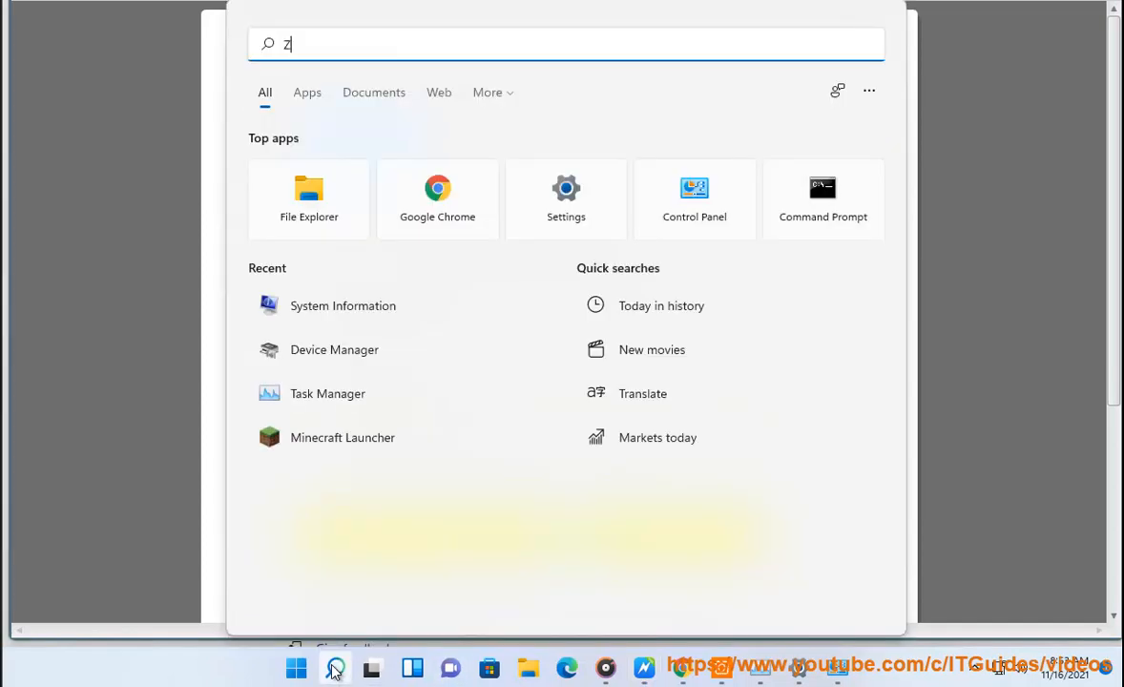
pyautogui.write('ZO')
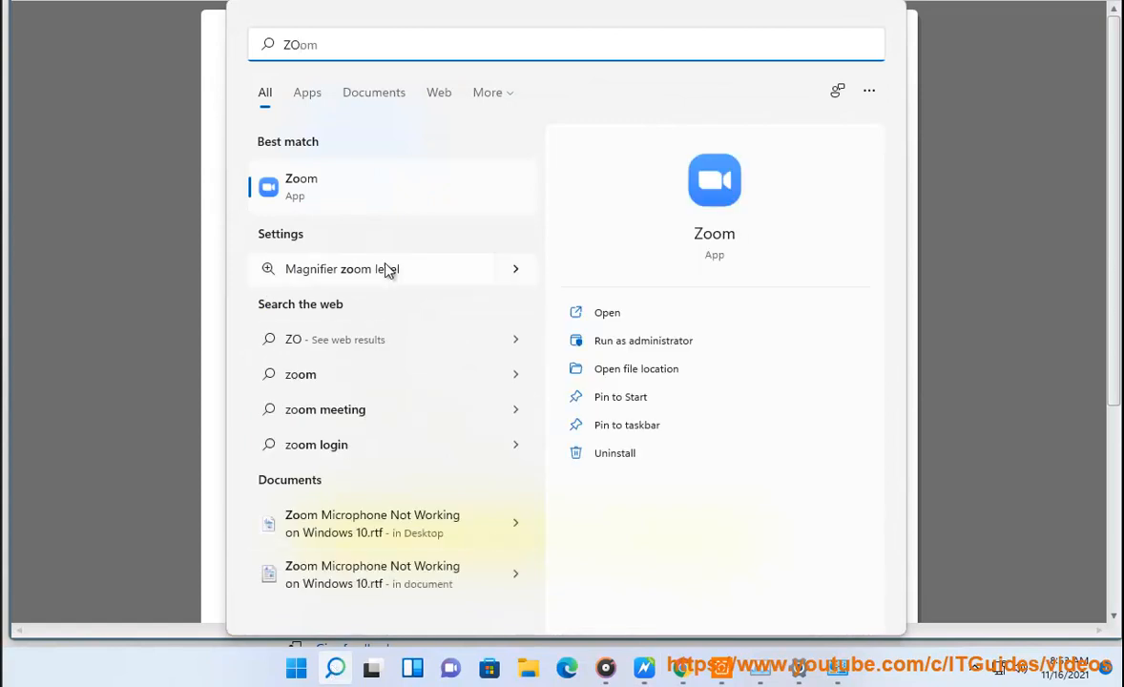
pyautogui.click(354, 179)
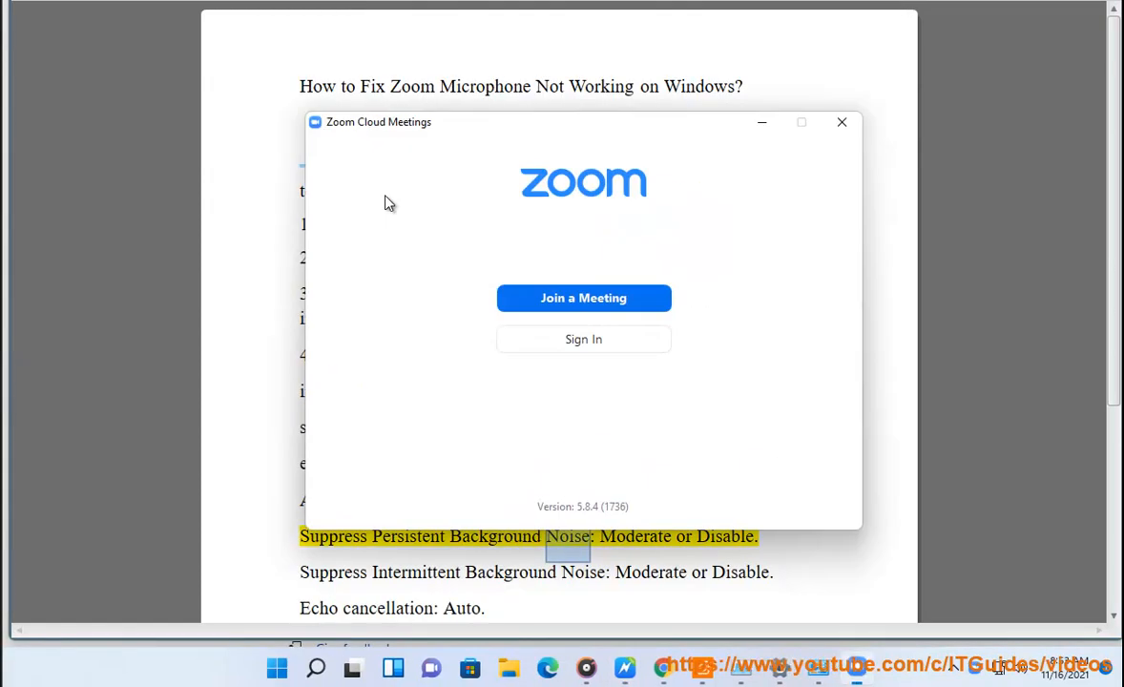
pyautogui.click(956, 670)
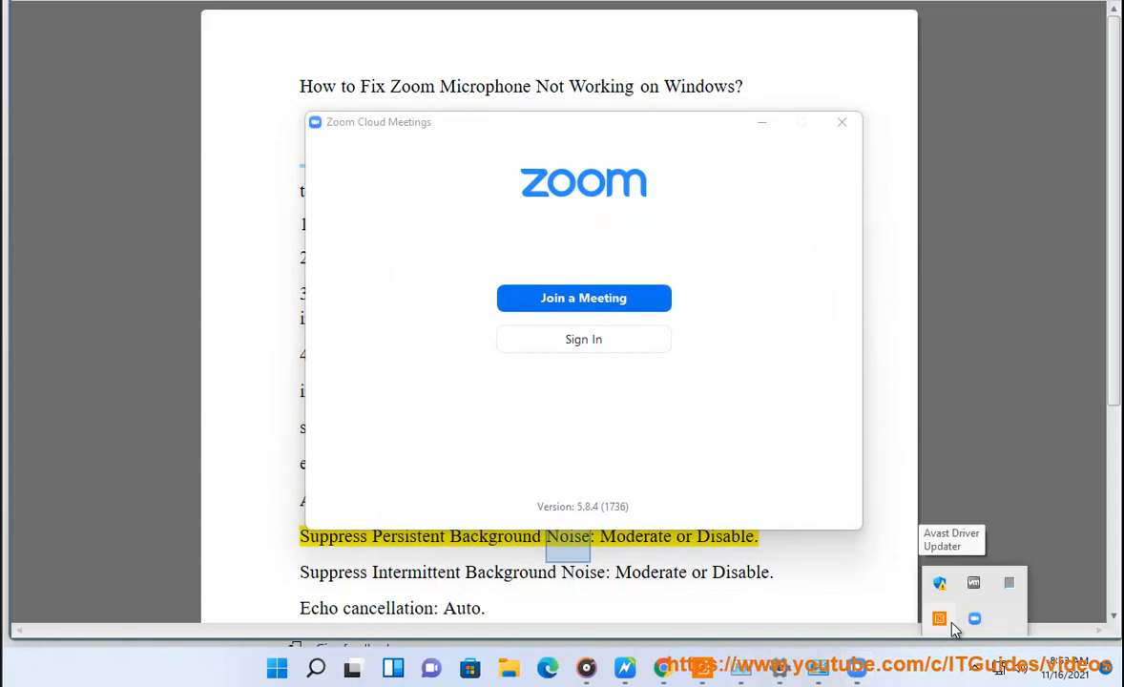
pyautogui.rightClick(973, 618)
pyautogui.click(1015, 529)
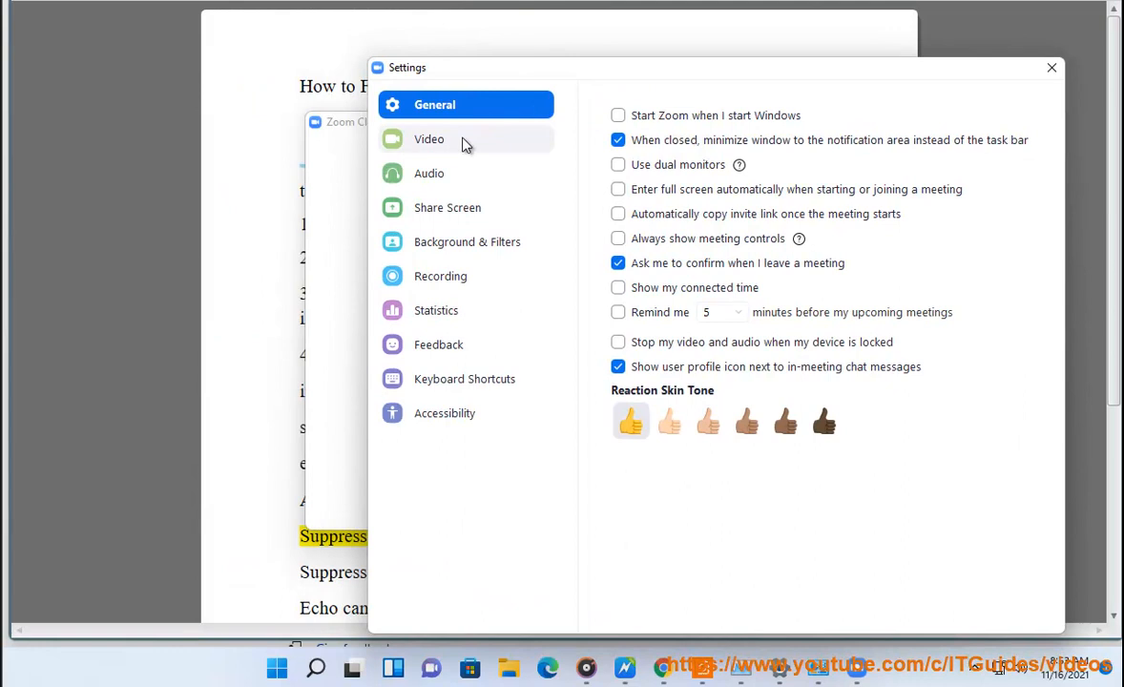
pyautogui.click(439, 174)
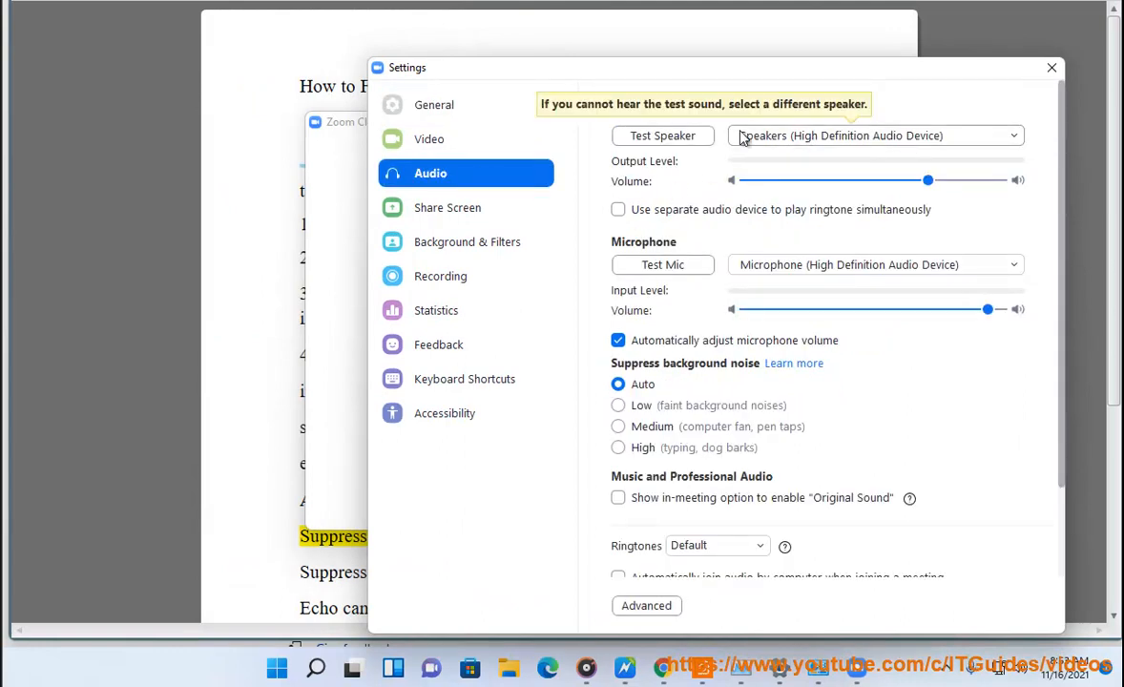
# Step: Test Zoom's speaker and microphone, and choose Microphone (High Definition Audio Device) as the microphone
pyautogui.click(627, 136)
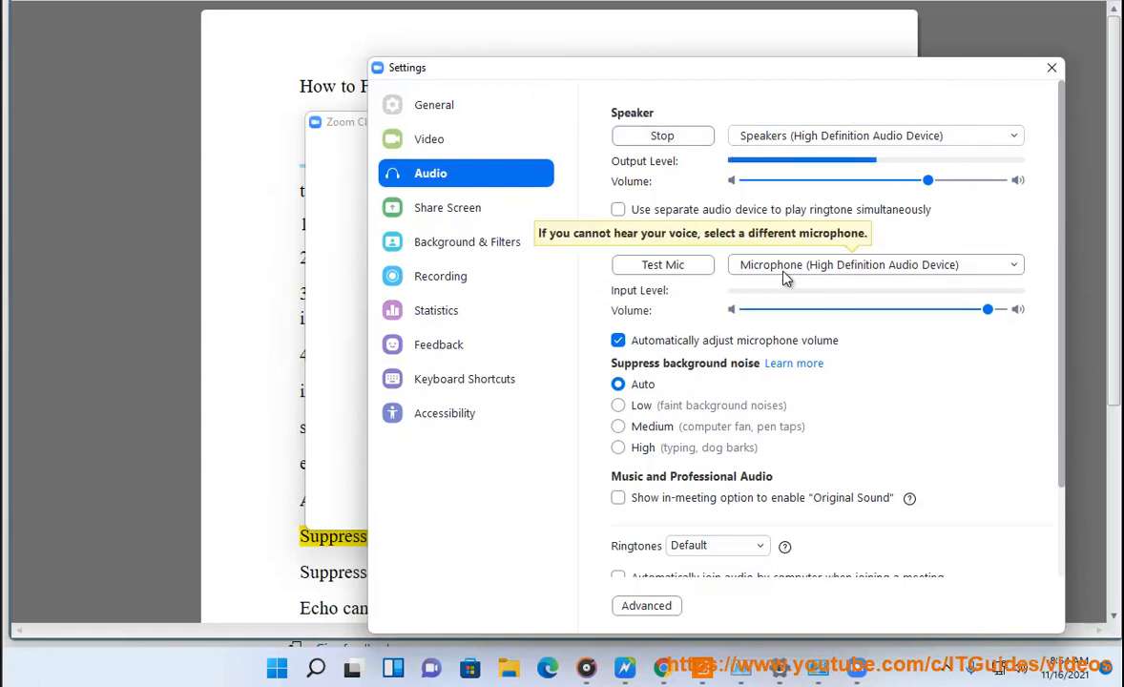
pyautogui.click(664, 137)
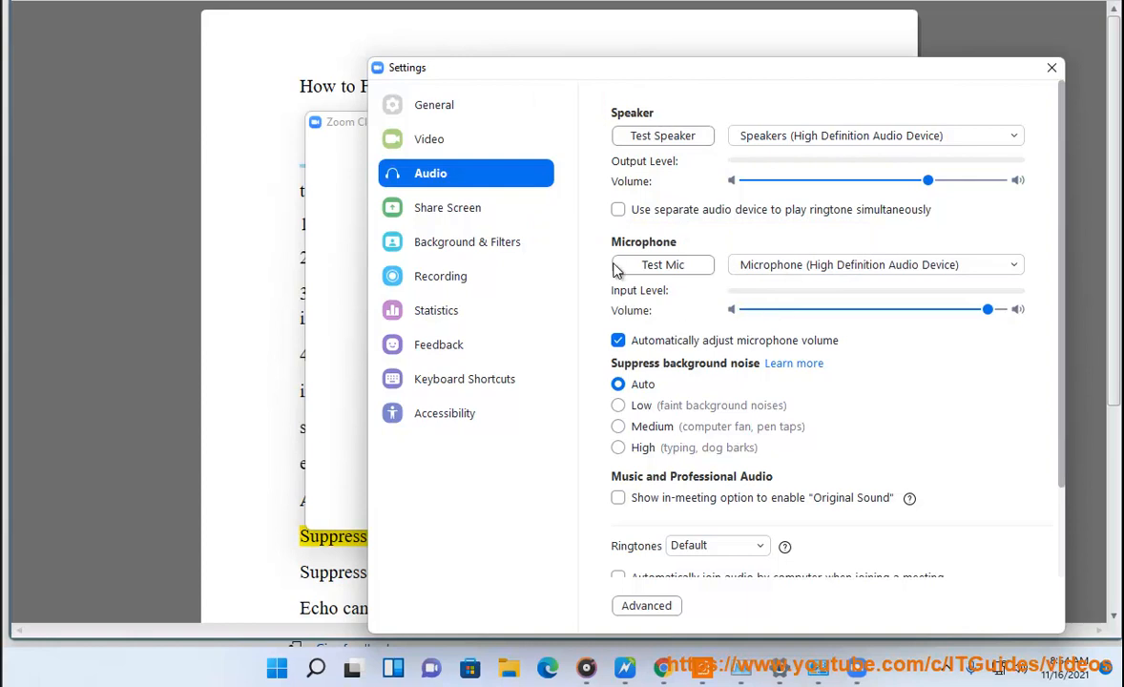
pyautogui.click(665, 267)
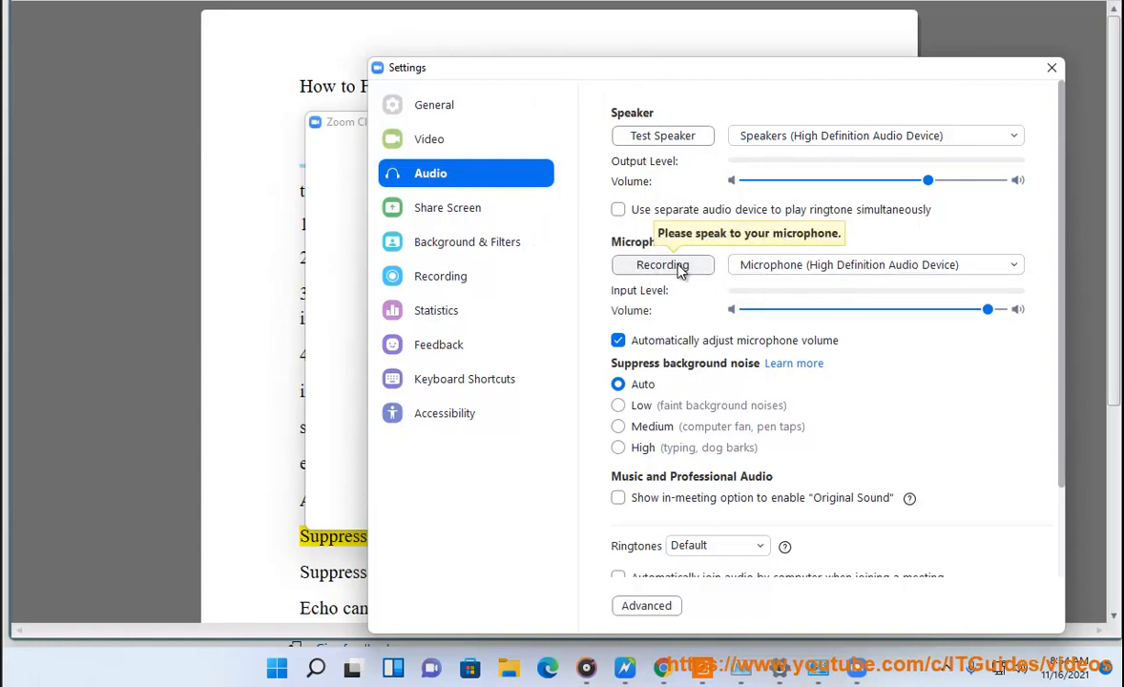
pyautogui.click(744, 265)
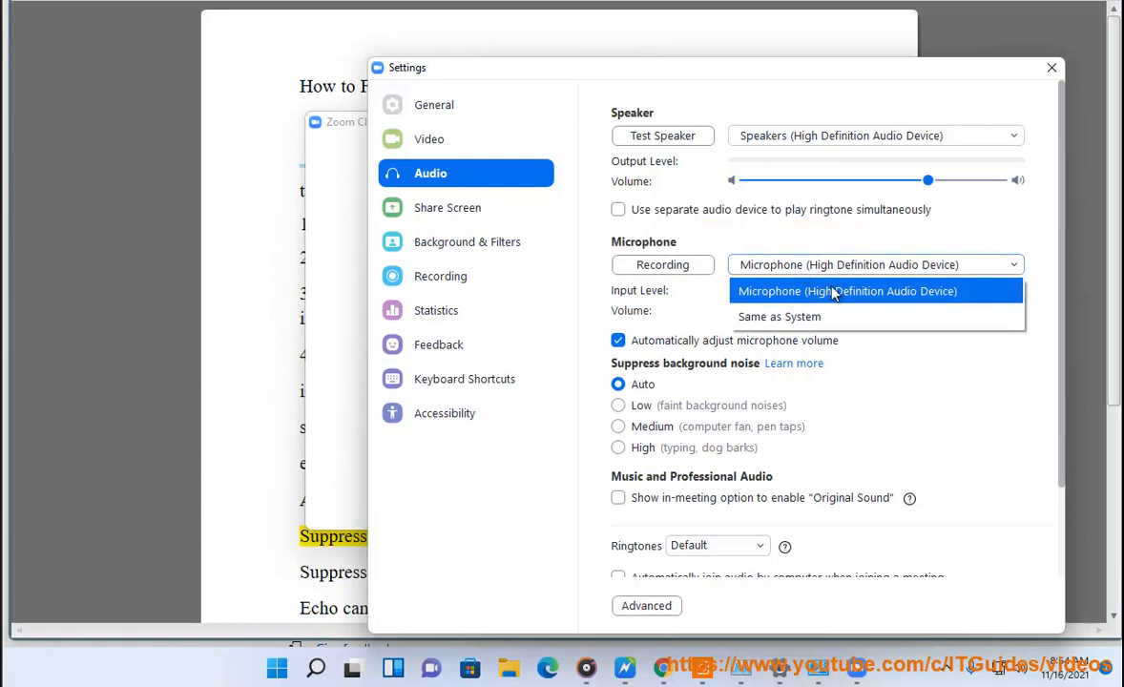
pyautogui.click(809, 282)
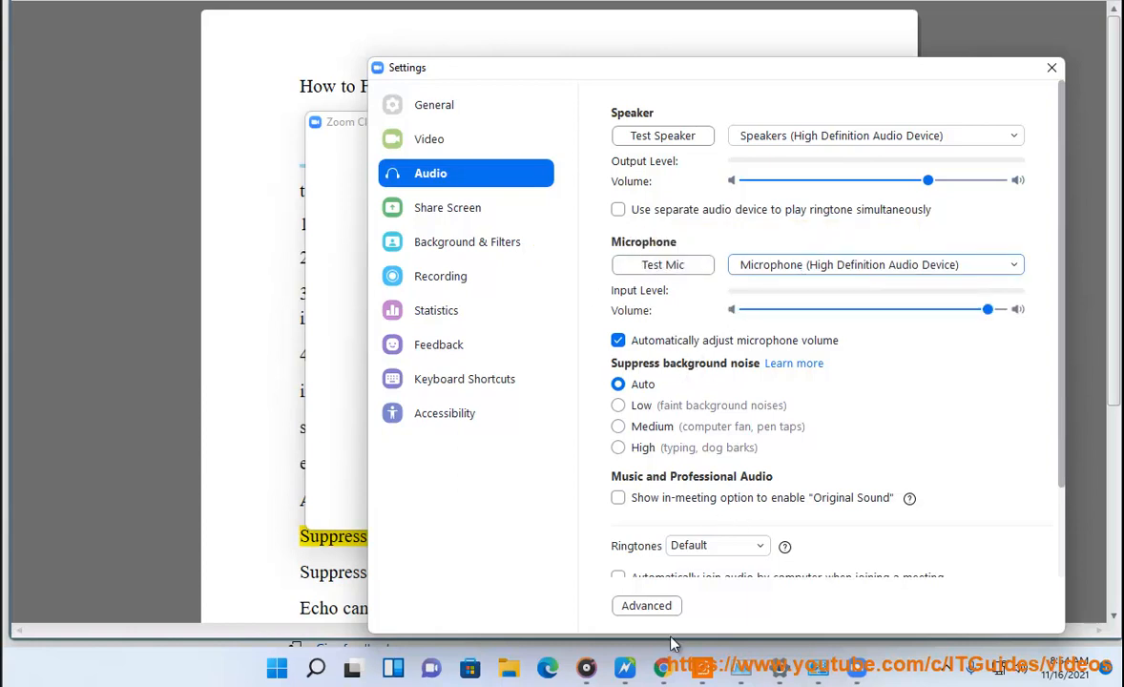
# Step: Move Zoom's settings aside to read the guide, and enable automatically joining audio by computer when joining a meeting
pyautogui.click(627, 671)
pyautogui.click(336, 370)
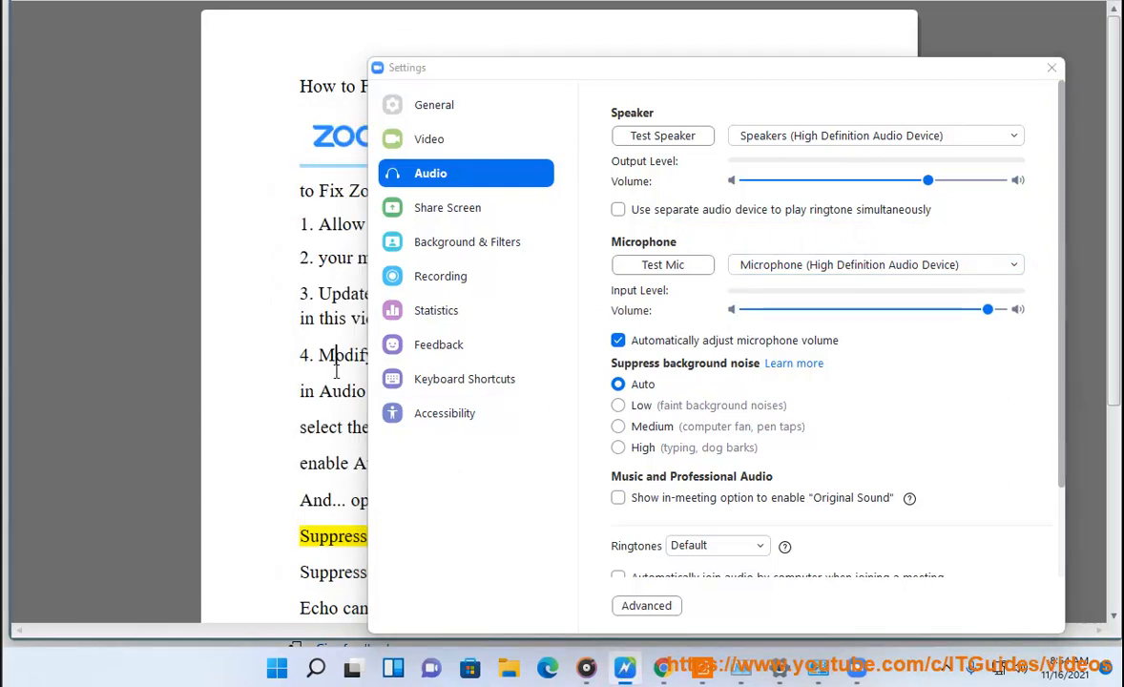
pyautogui.moveTo(853, 82); pyautogui.dragTo(972, 20)
pyautogui.scroll(-1, 706, 438)
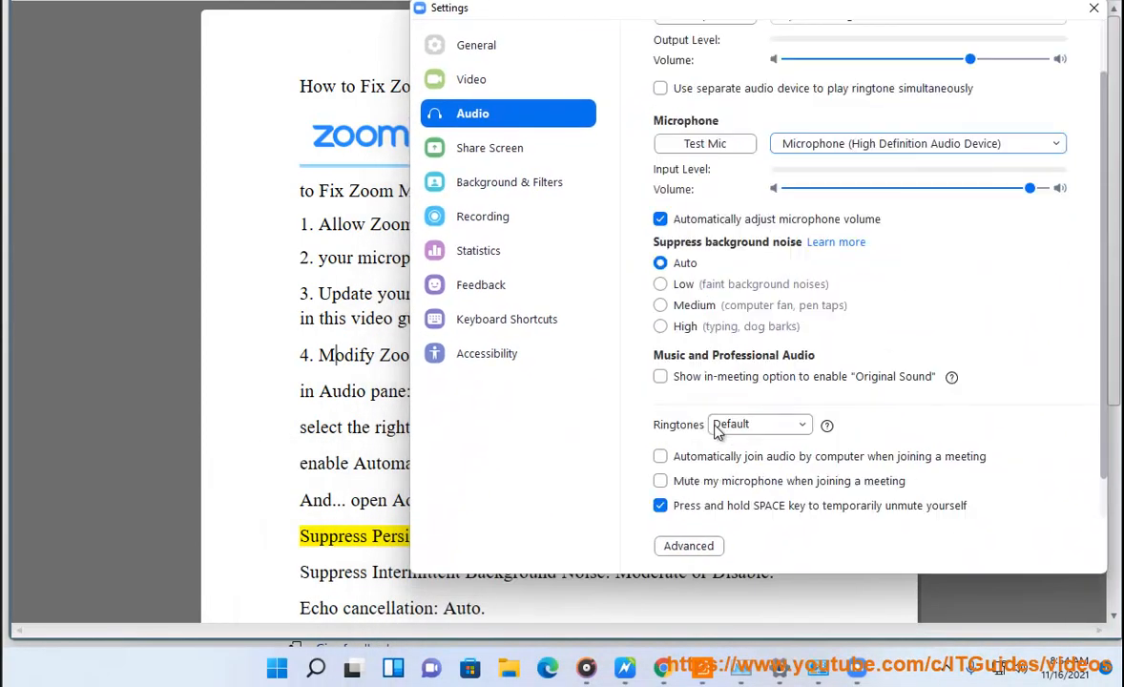
pyautogui.click(678, 459)
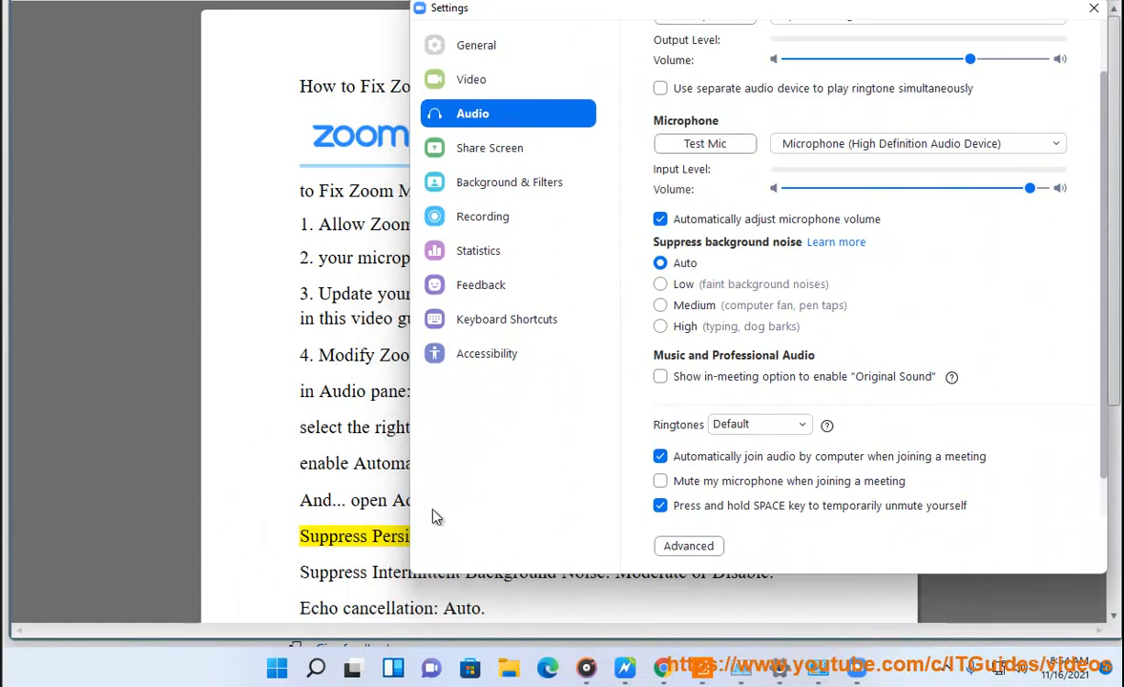
# Step: View Zoom's advanced audio options and compare them with the noise suppression and echo cancellation advice in the guide document
pyautogui.scroll(-1, 839, 481)
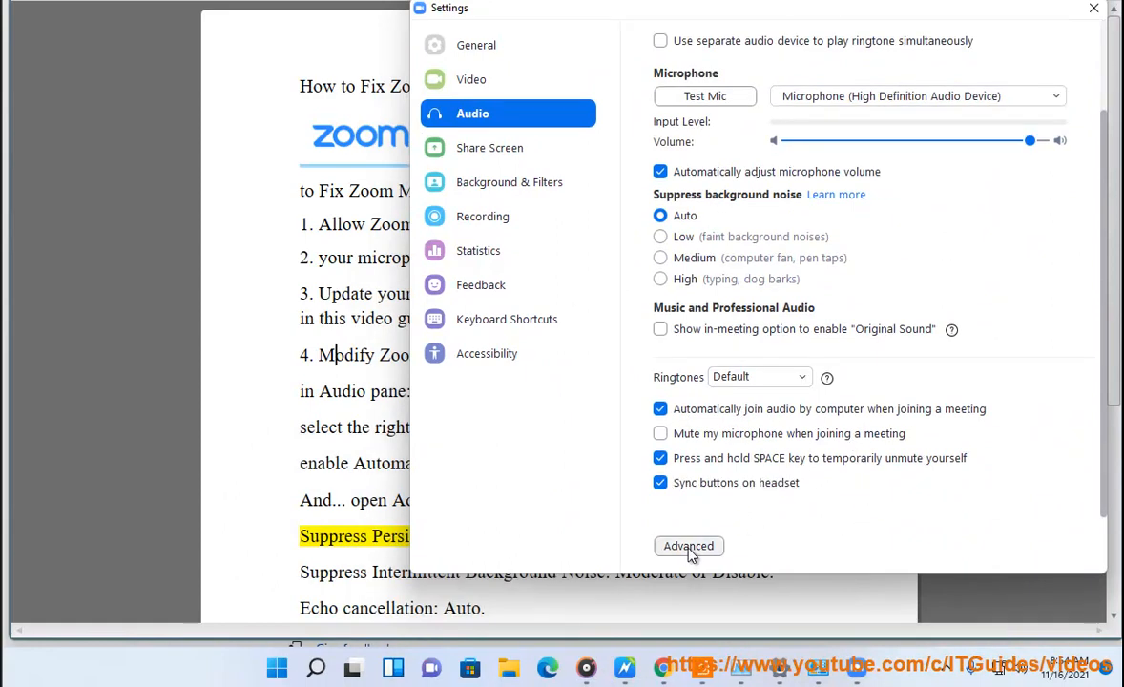
pyautogui.click(688, 547)
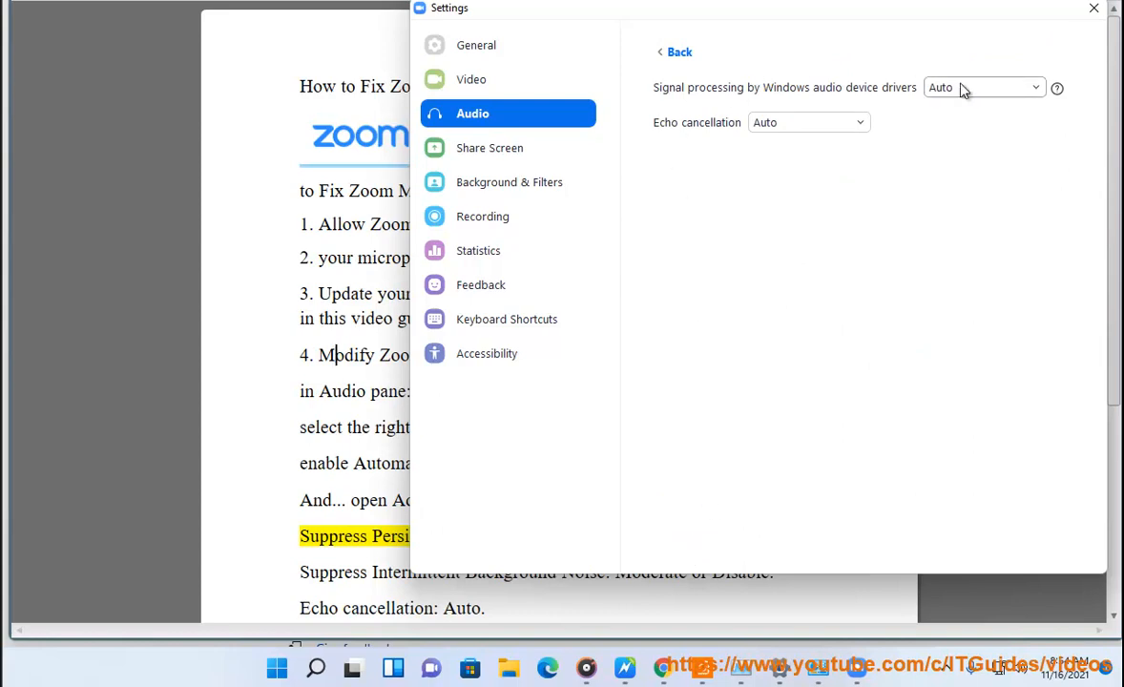
pyautogui.moveTo(876, 9); pyautogui.dragTo(680, 612)
pyautogui.click(658, 463)
pyautogui.click(898, 598)
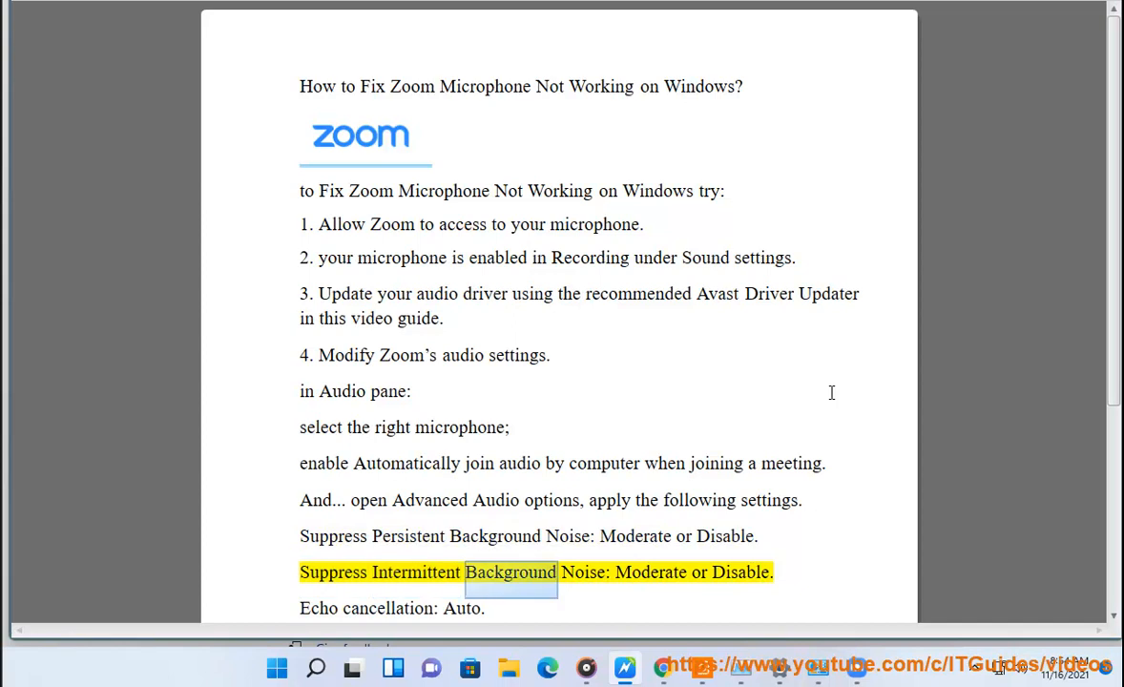
pyautogui.scroll(-1, 838, 395)
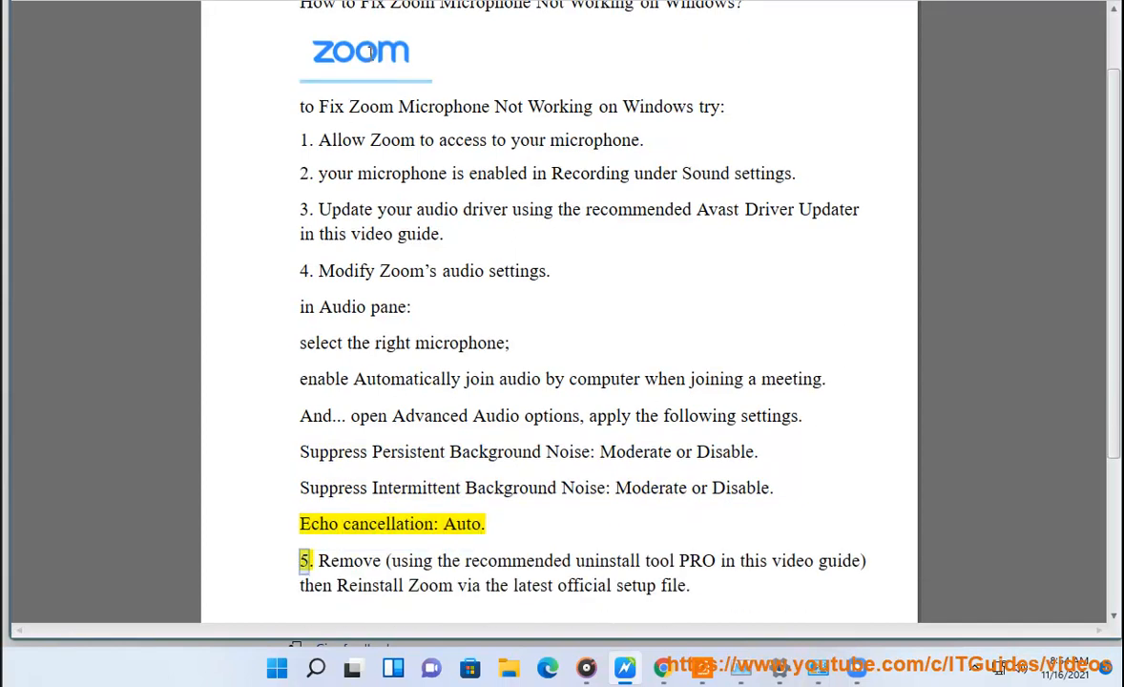
pyautogui.click(855, 664)
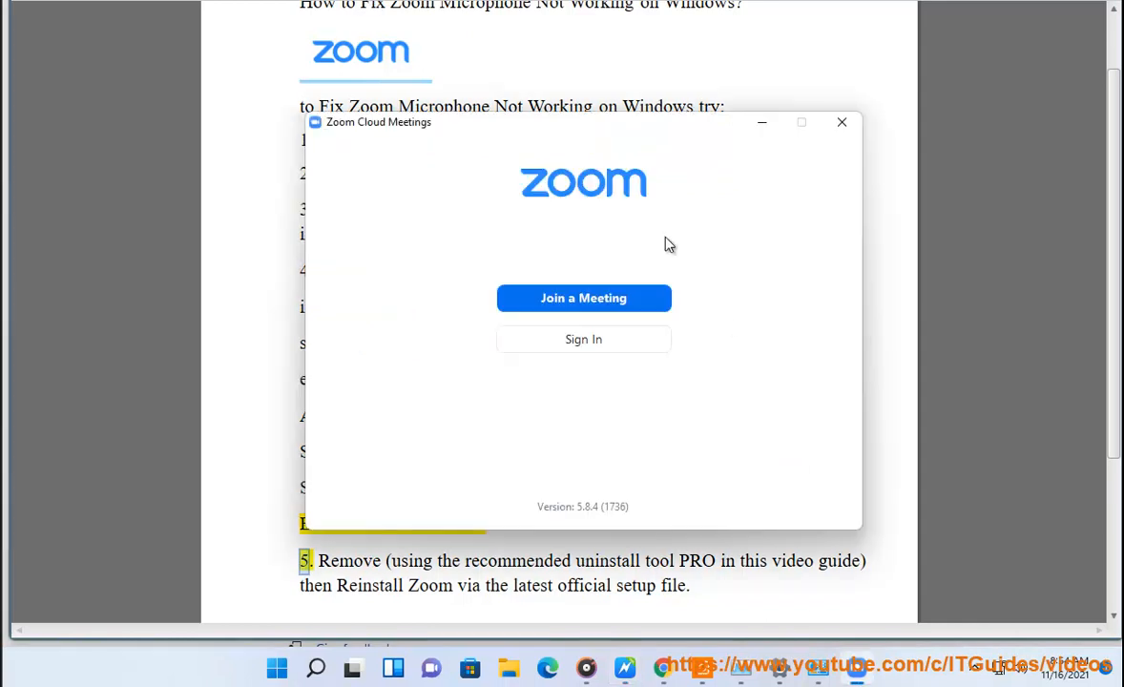
pyautogui.click(842, 123)
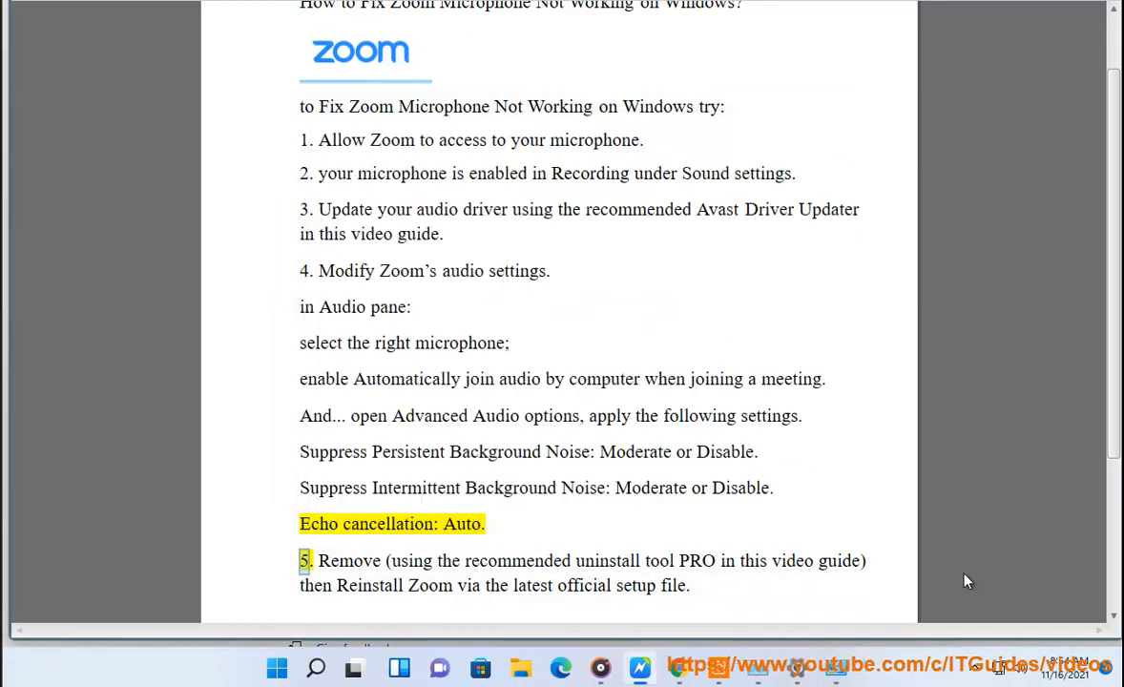
pyautogui.click(974, 667)
pyautogui.click(336, 667)
pyautogui.click(342, 306)
pyautogui.click(974, 667)
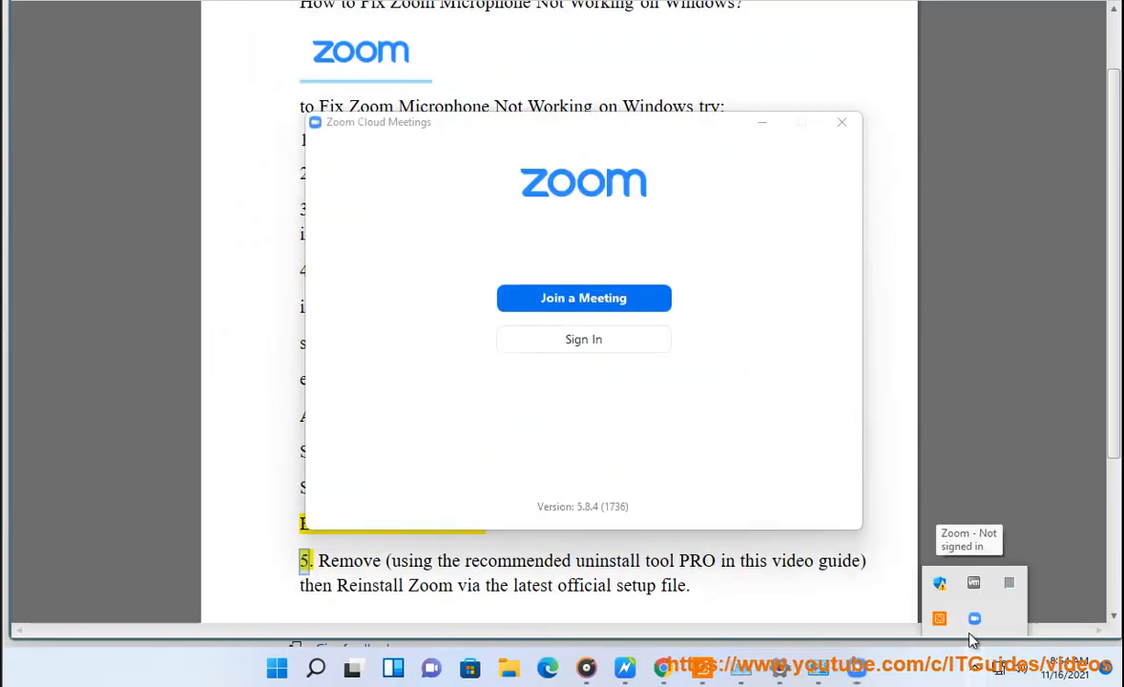
pyautogui.click(841, 123)
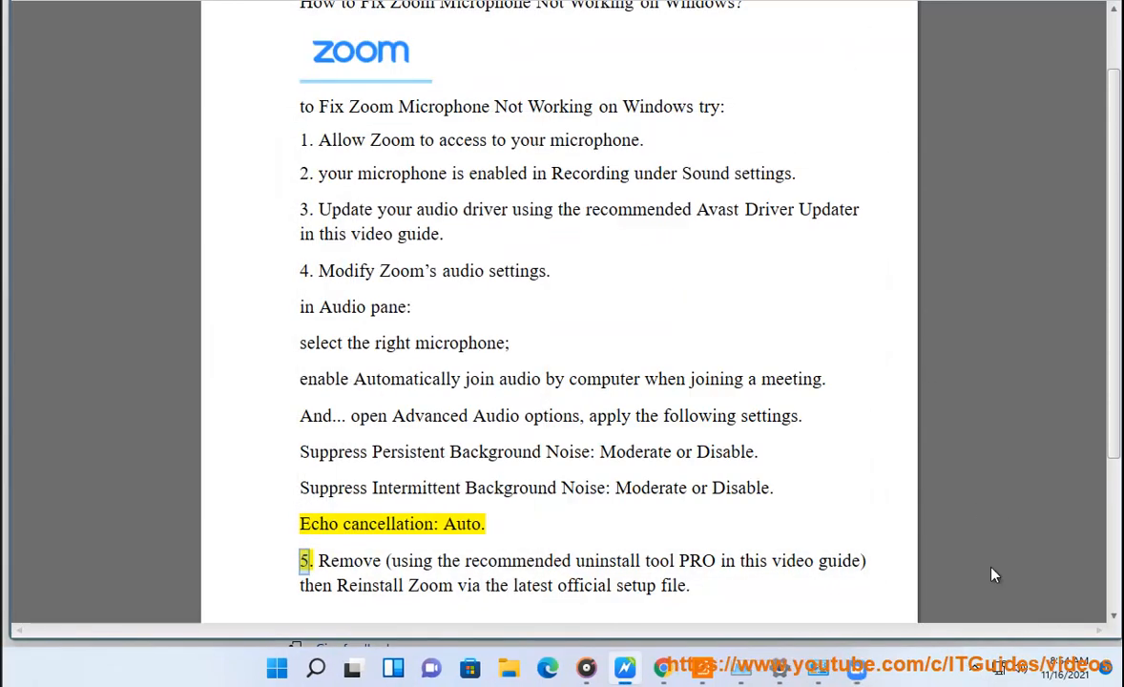
# Step: Reopen Zoom's audio settings, reposition the window over the guide document and show the advanced audio options
pyautogui.click(972, 669)
pyautogui.rightClick(973, 618)
pyautogui.click(1013, 520)
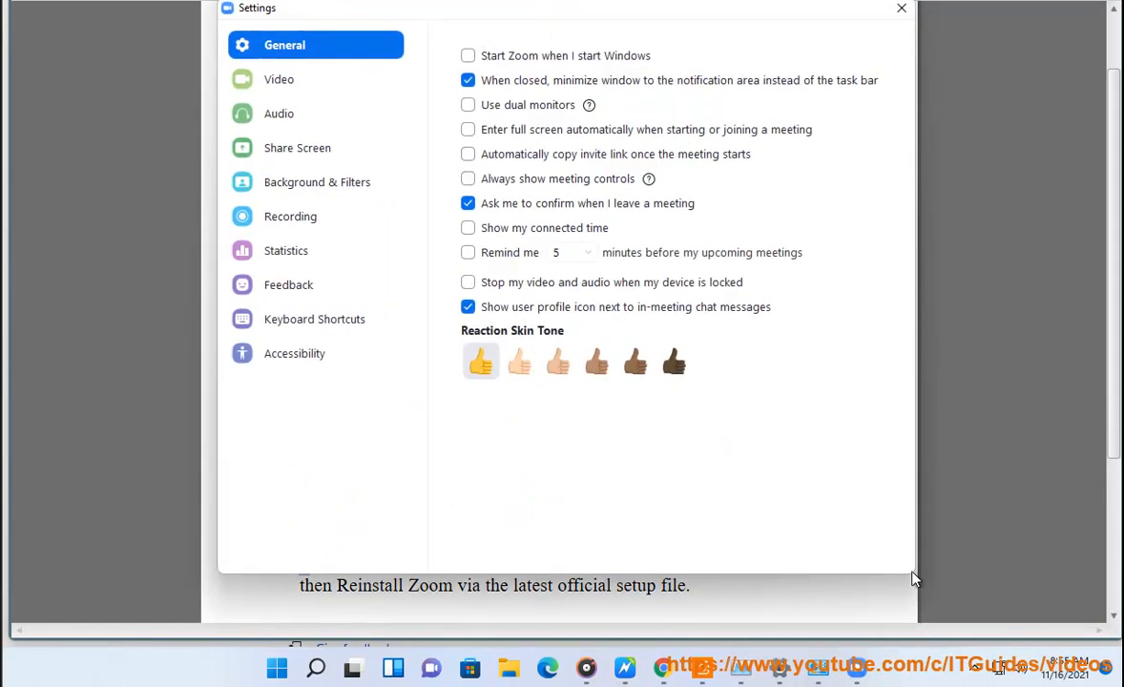
pyautogui.click(289, 114)
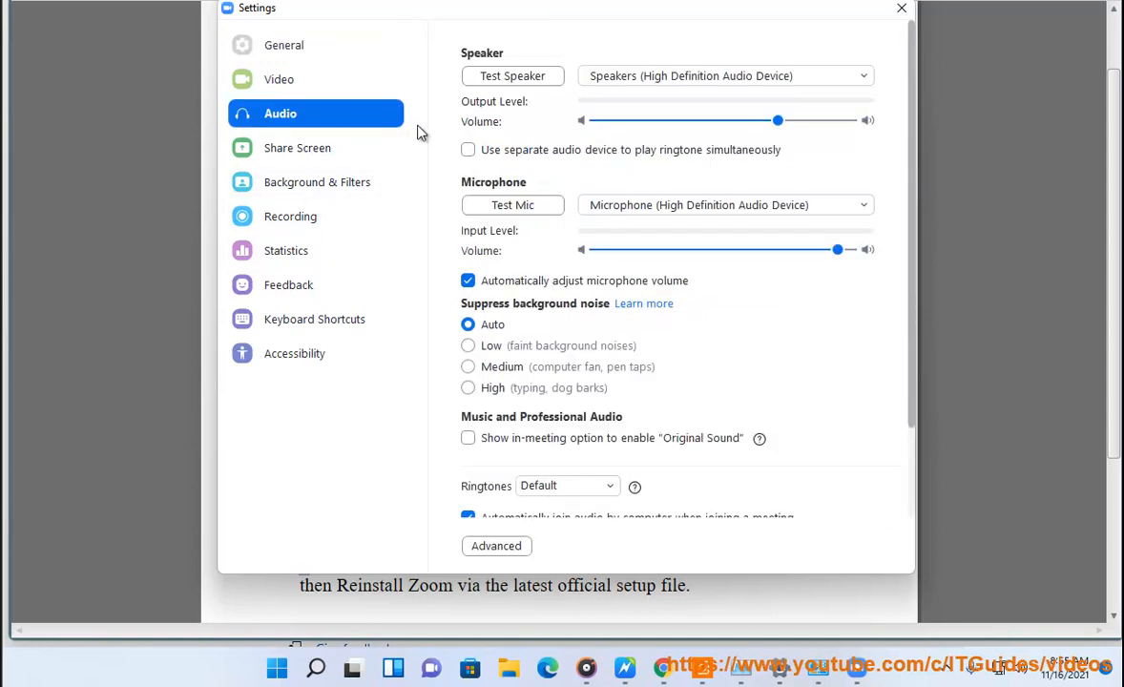
pyautogui.moveTo(653, 21); pyautogui.dragTo(742, 604)
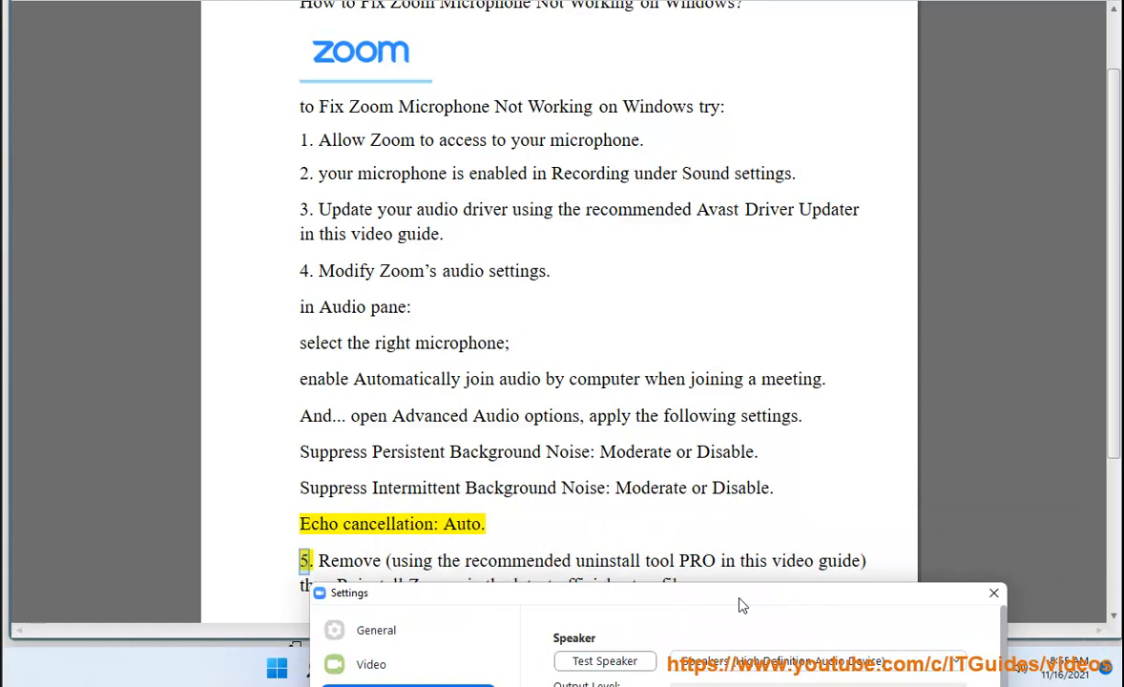
pyautogui.moveTo(742, 605); pyautogui.dragTo(664, 423)
pyautogui.scroll(-2, 362, 453)
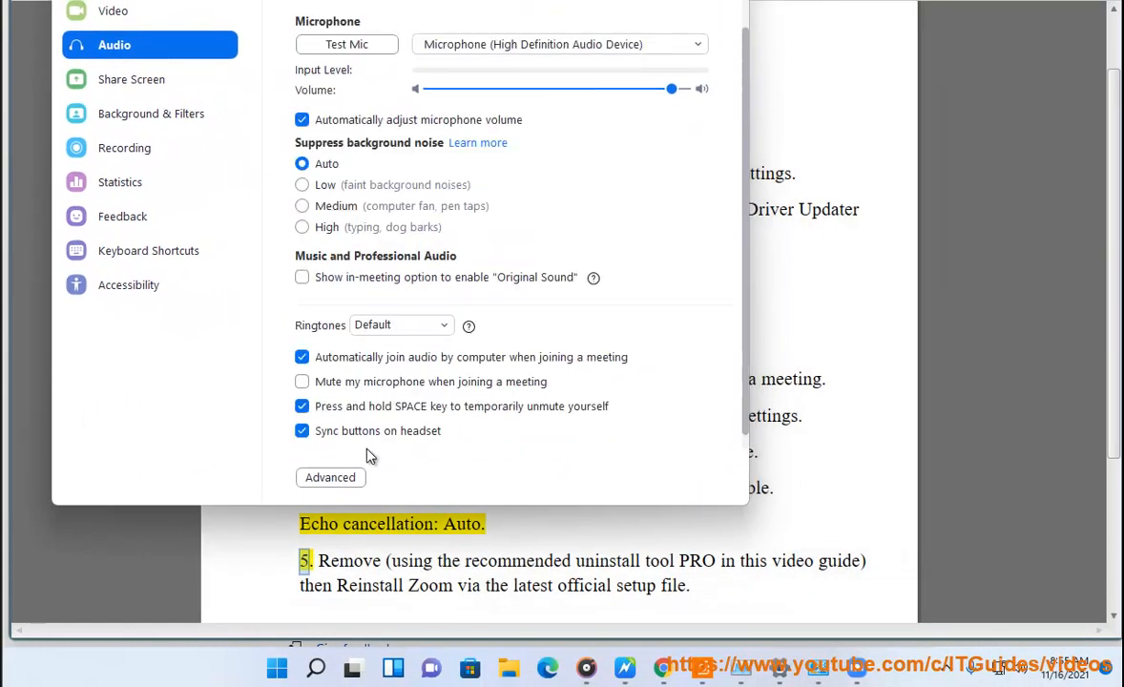
pyautogui.click(330, 475)
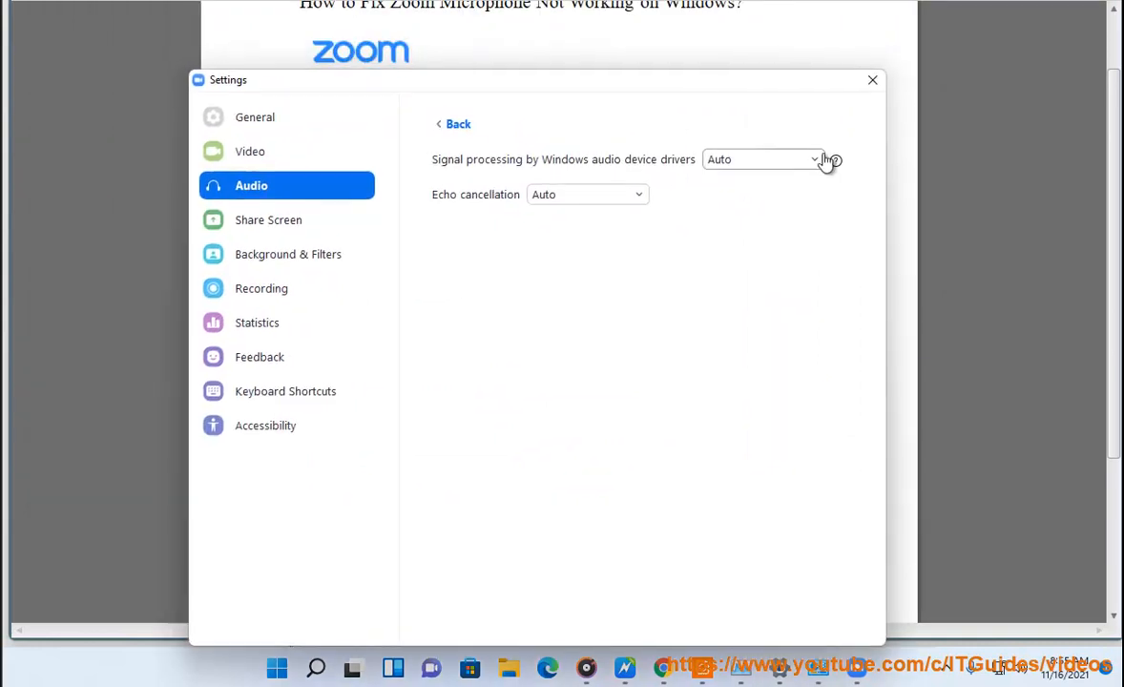
# Step: Review the choices for echo cancellation and Windows driver signal processing, leave both on Auto and close the settings
pyautogui.click(623, 203)
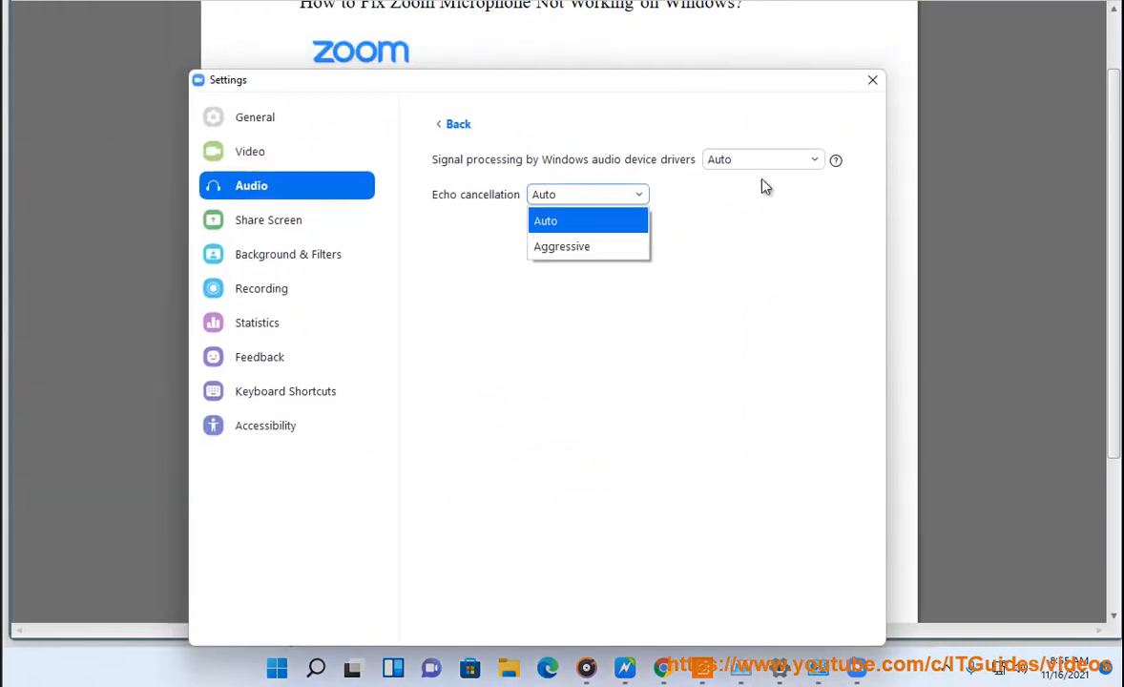
pyautogui.click(798, 158)
pyautogui.click(788, 162)
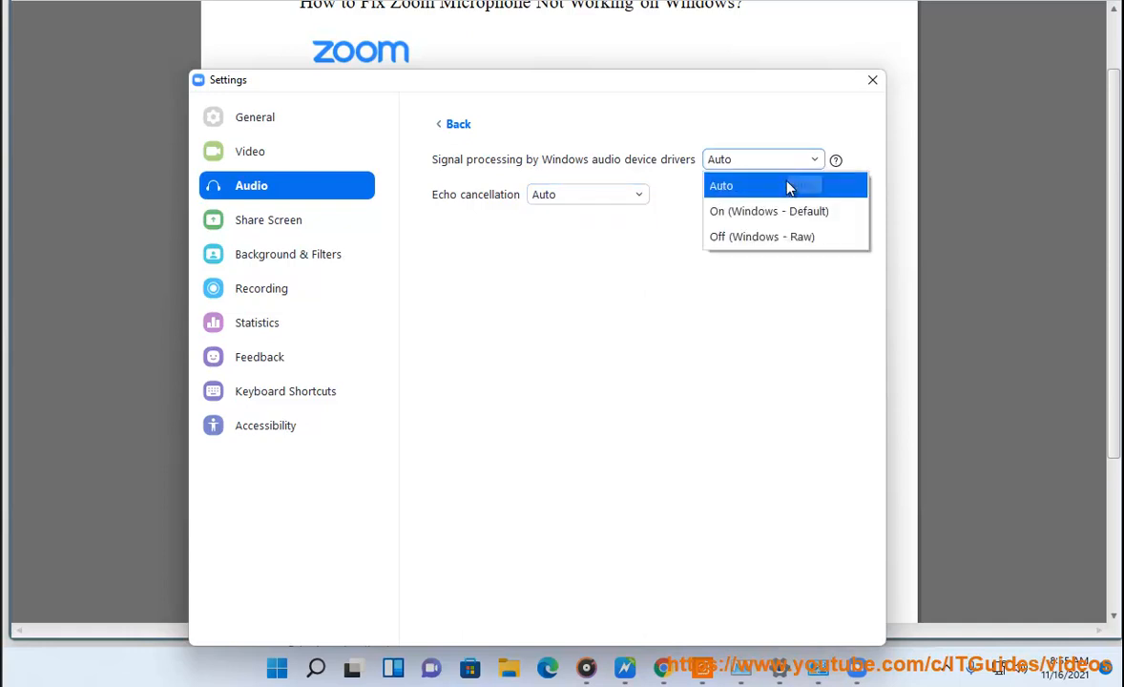
pyautogui.click(960, 258)
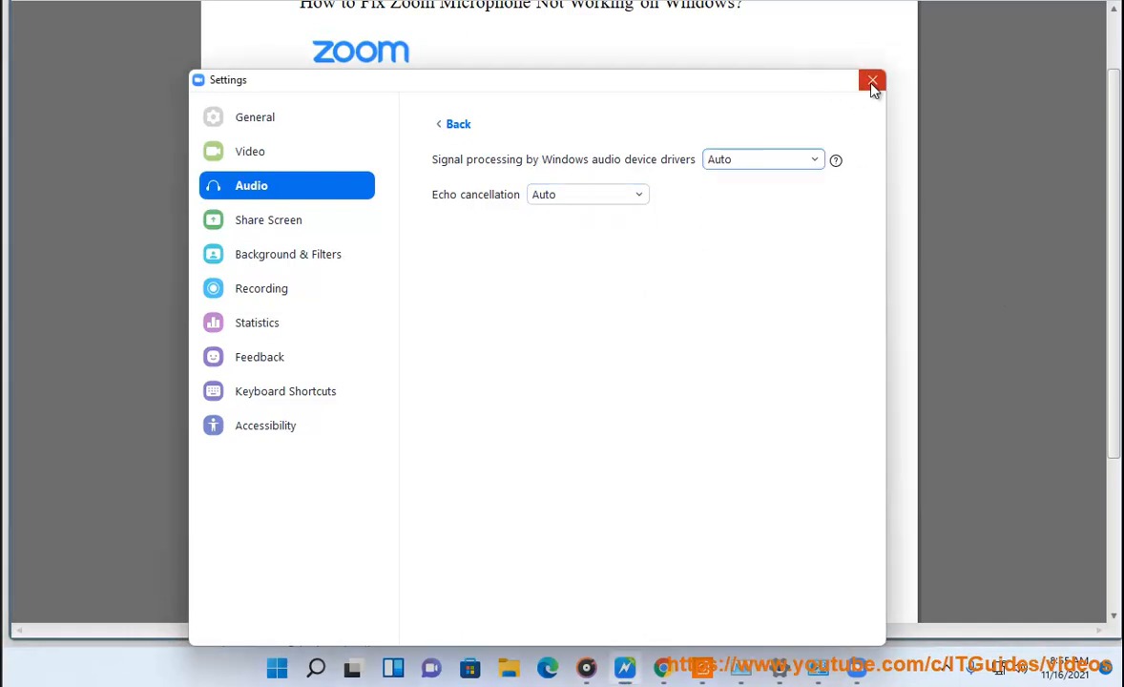
pyautogui.click(872, 84)
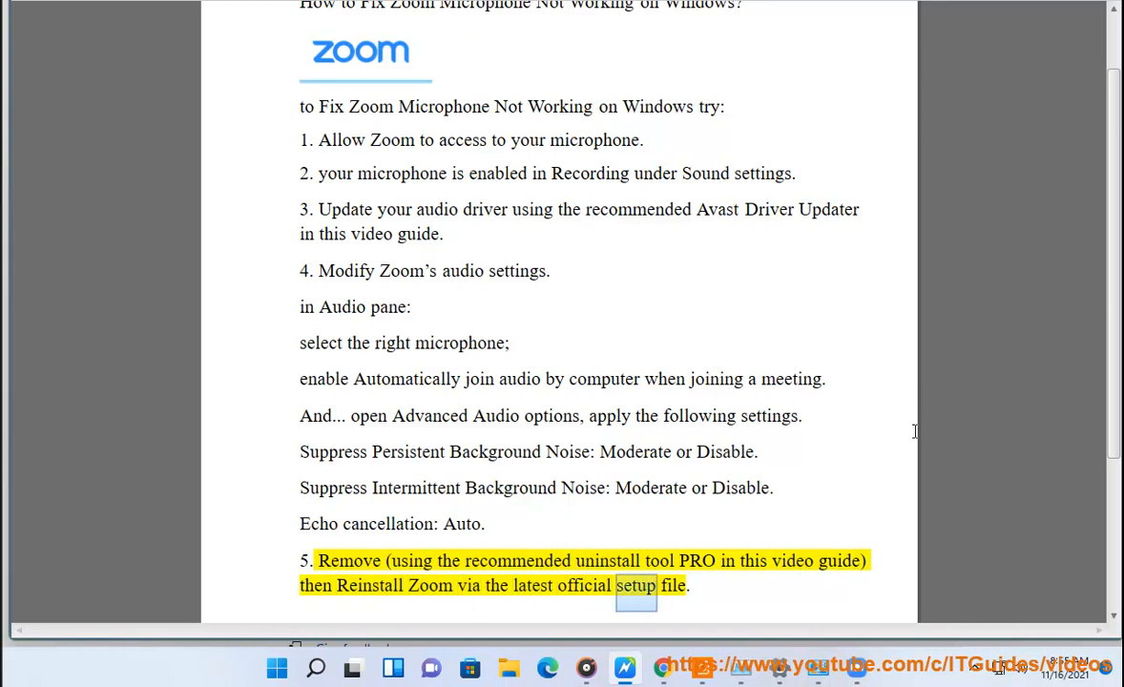
# Step: Start a check for Zoom updates from the notification area
pyautogui.click(975, 668)
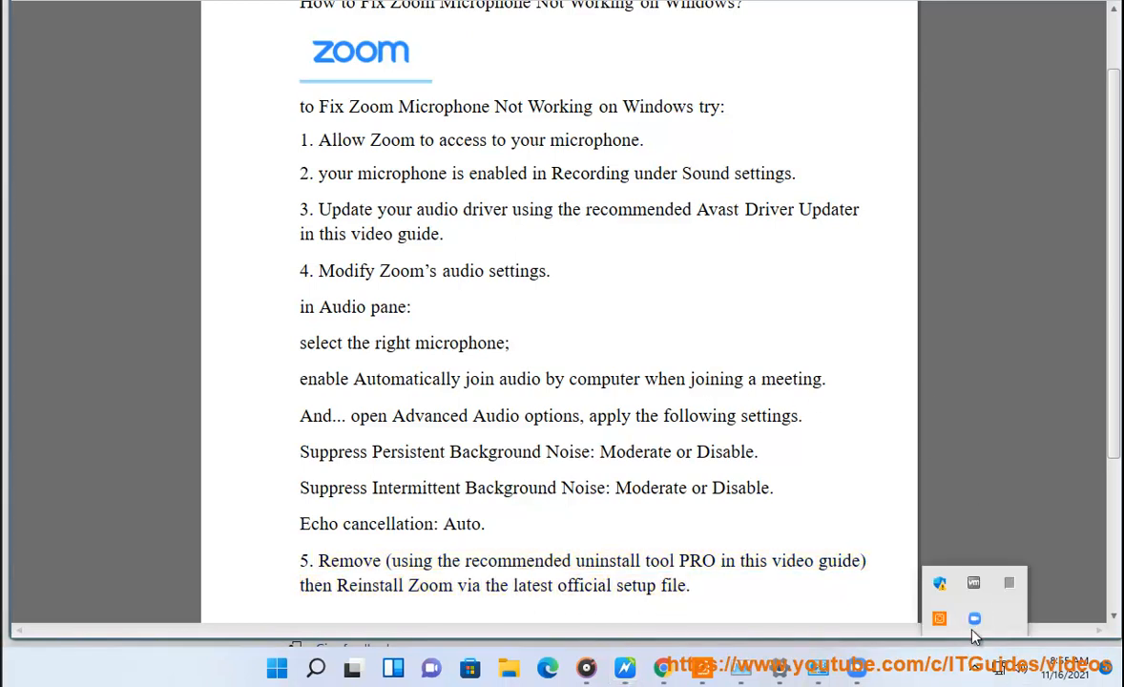
pyautogui.rightClick(975, 618)
pyautogui.click(973, 568)
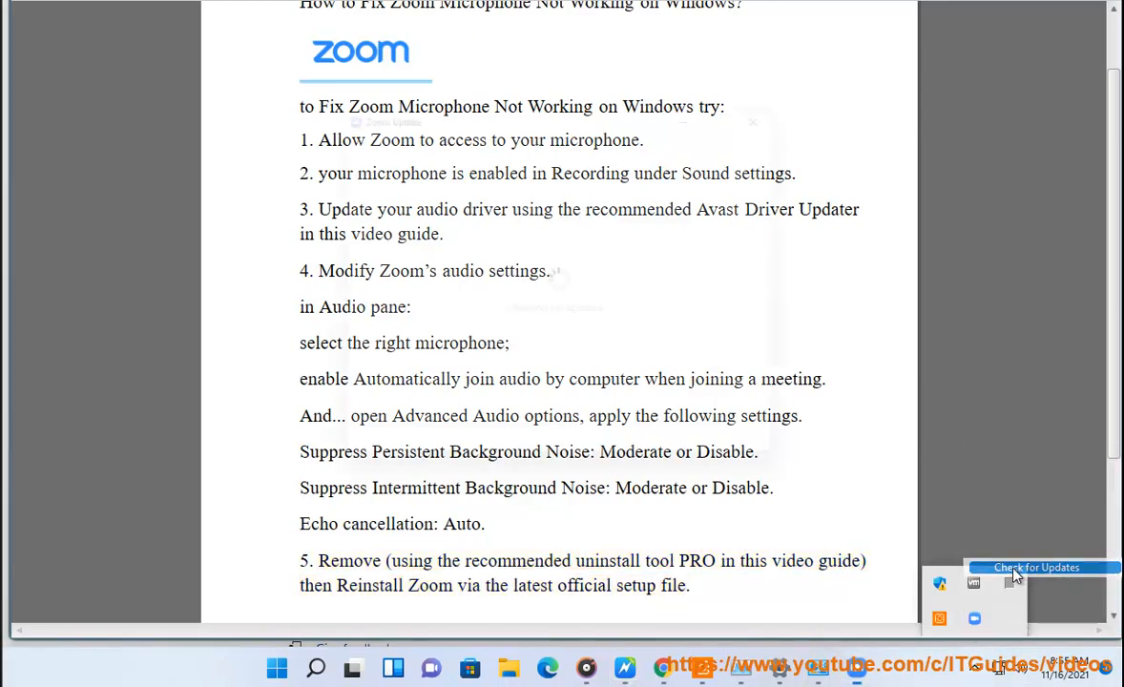